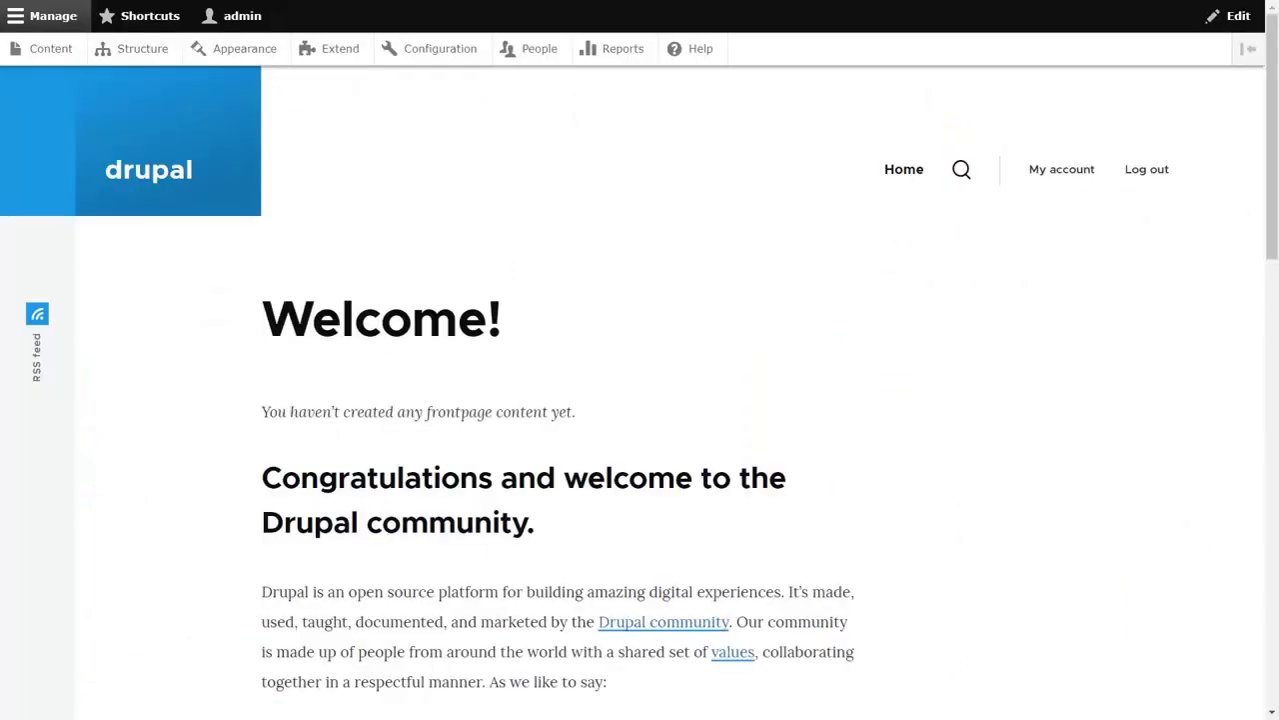
Expand REST UI's details under Web services in the Extend module list to show its requirements
click(339, 62)
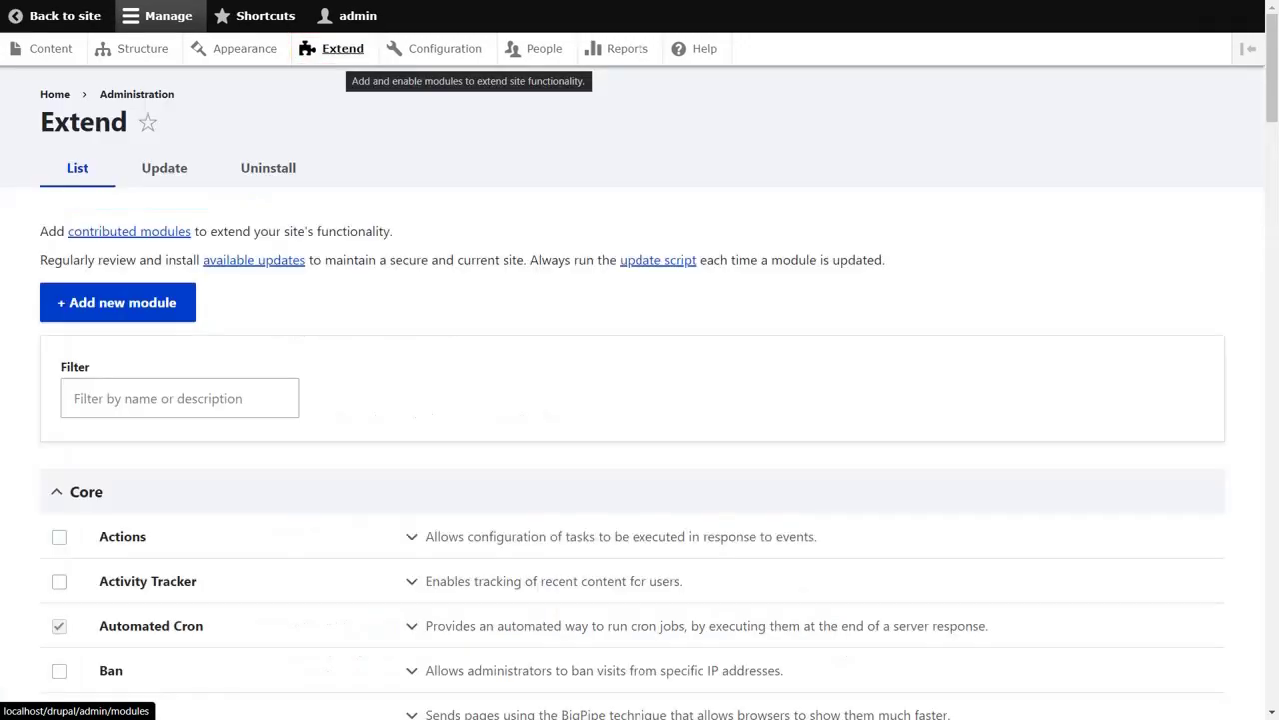
scroll(299, 230, down, 20)
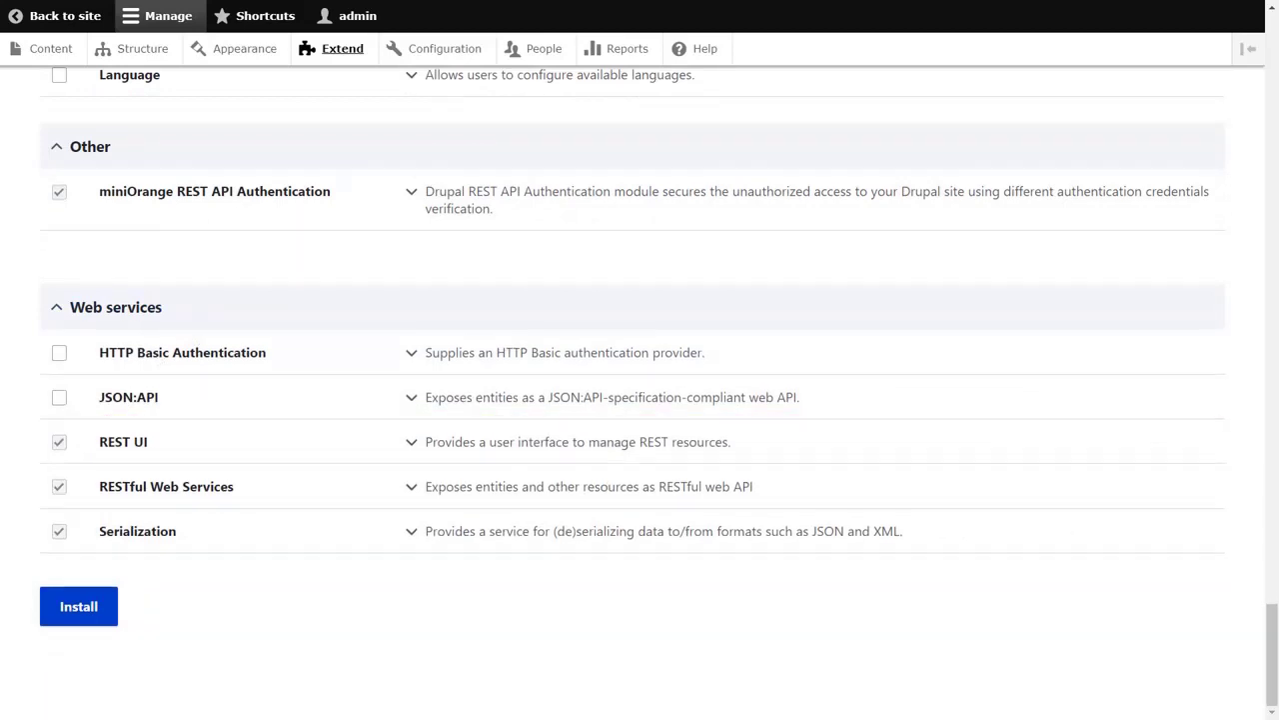
click(407, 450)
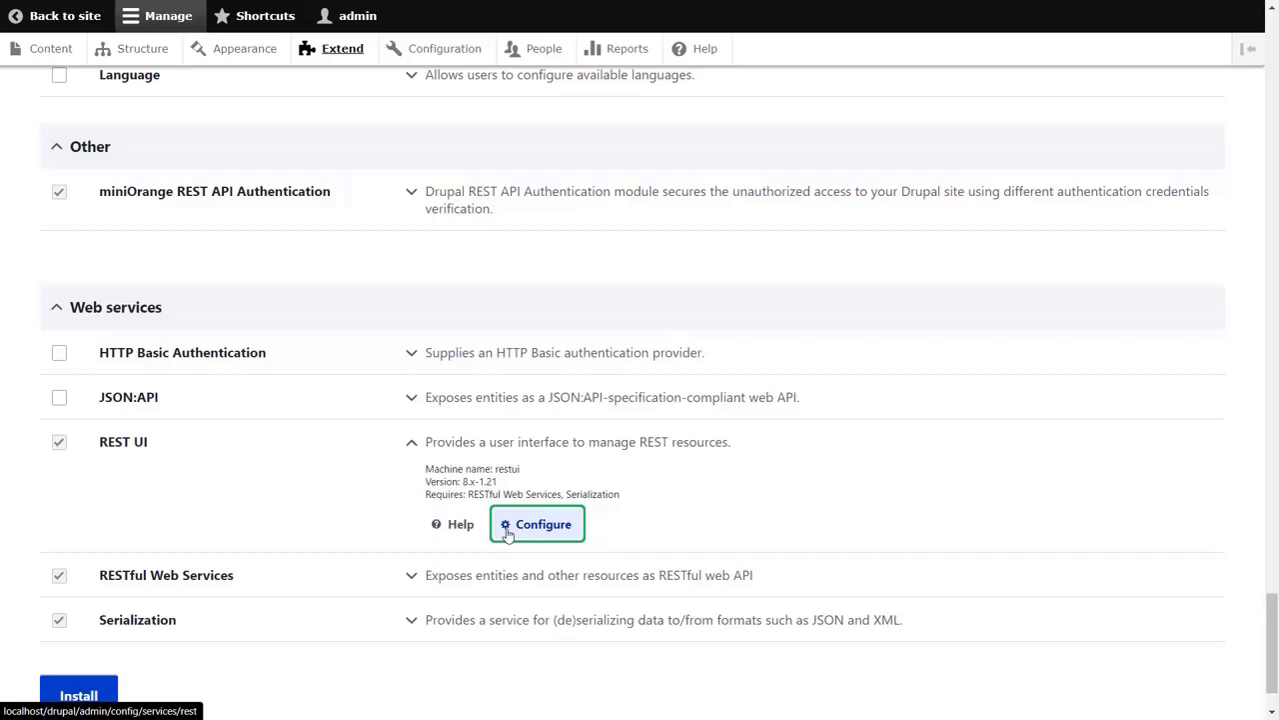
Enable the User REST resource with POST, json format and rest_api_authentication, and save
click(508, 533)
scroll(343, 410, down, 15)
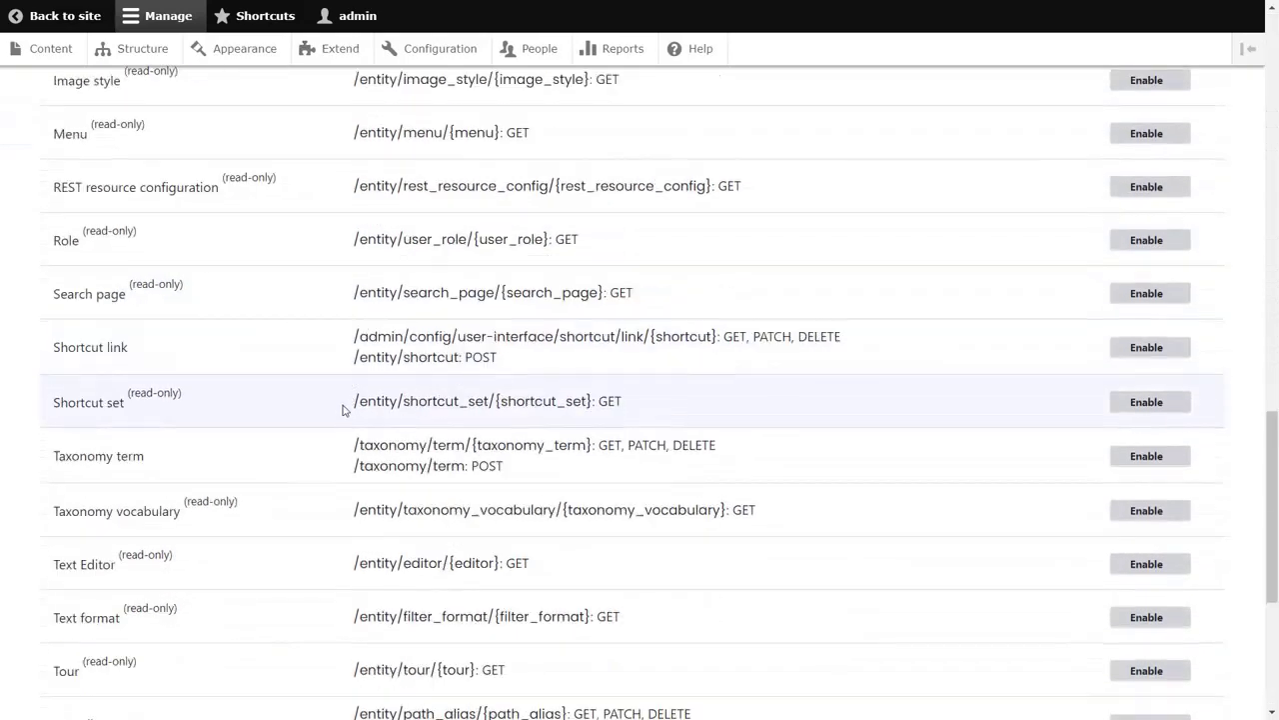
scroll(343, 410, down, 3)
click(1133, 455)
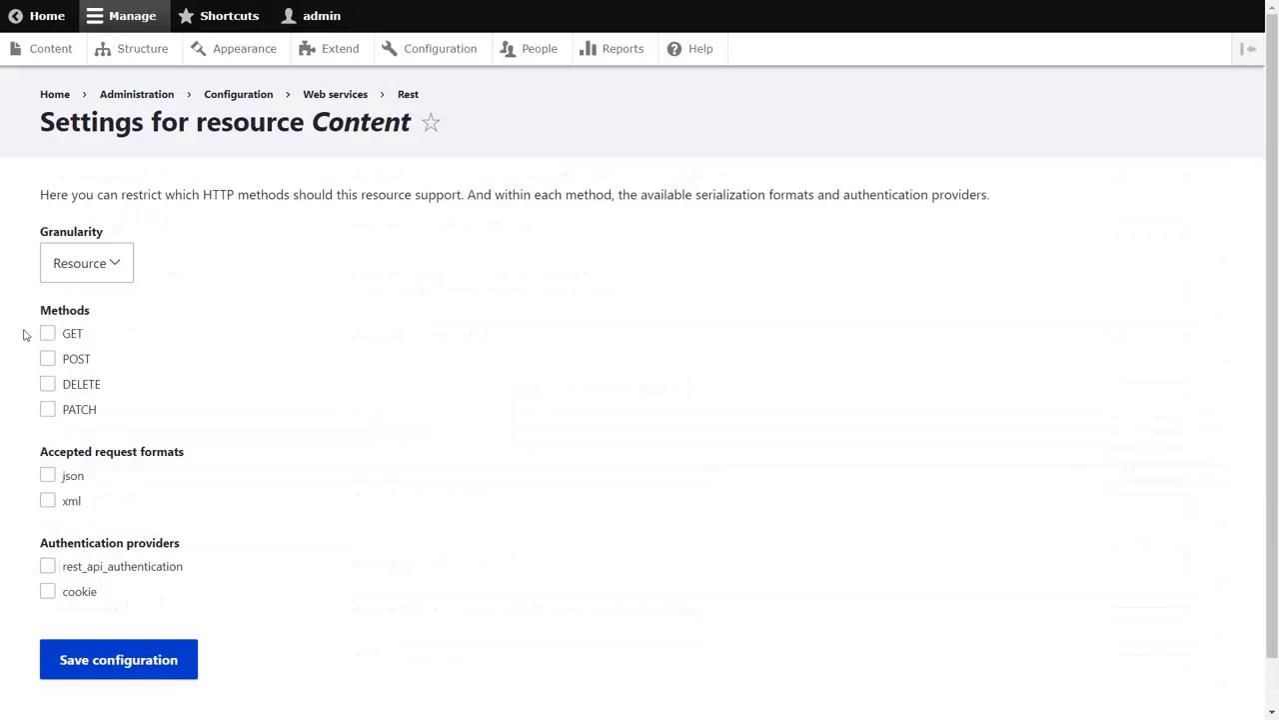
click(47, 359)
click(47, 474)
click(47, 566)
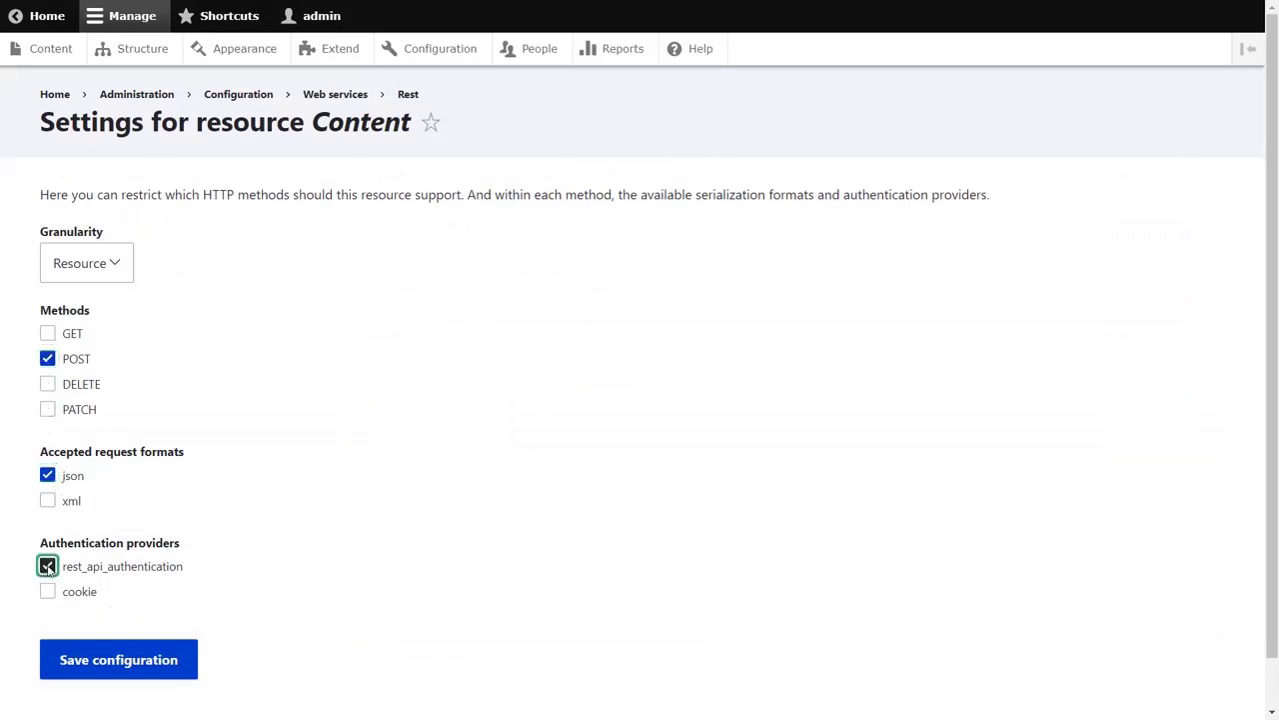
click(96, 662)
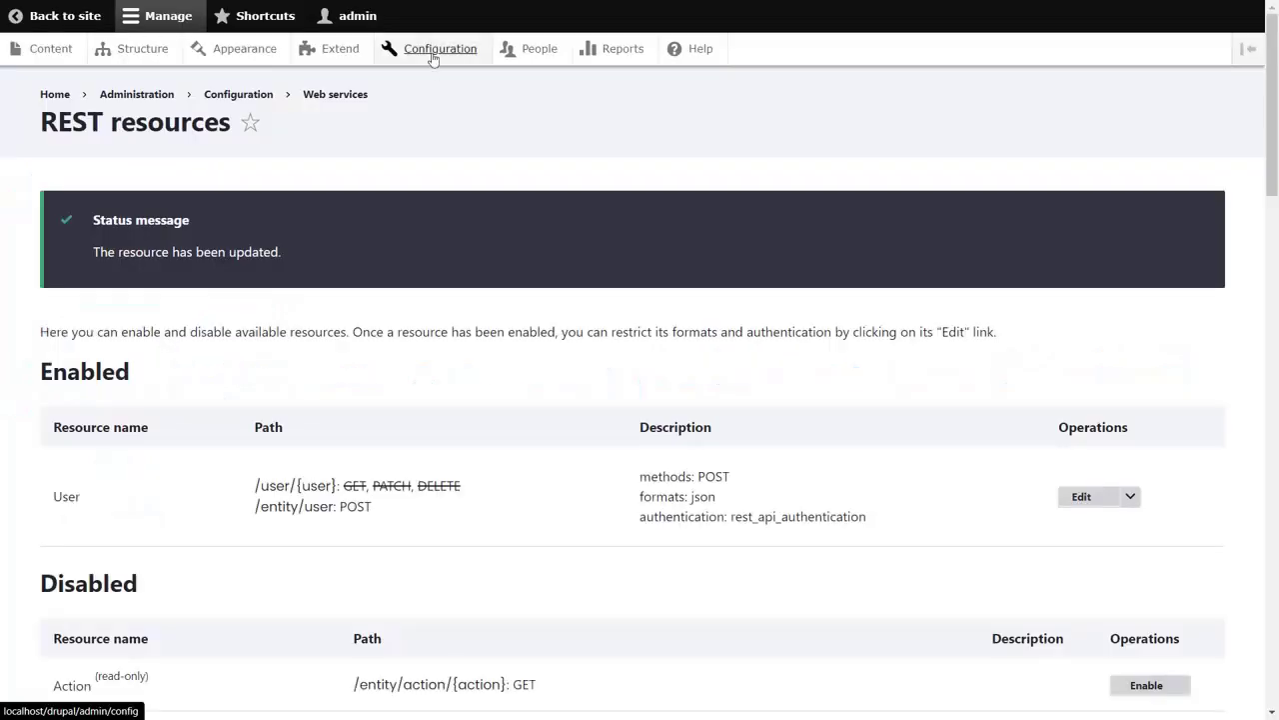
Start a new Text (plain) field under the user account settings' Manage fields
click(432, 49)
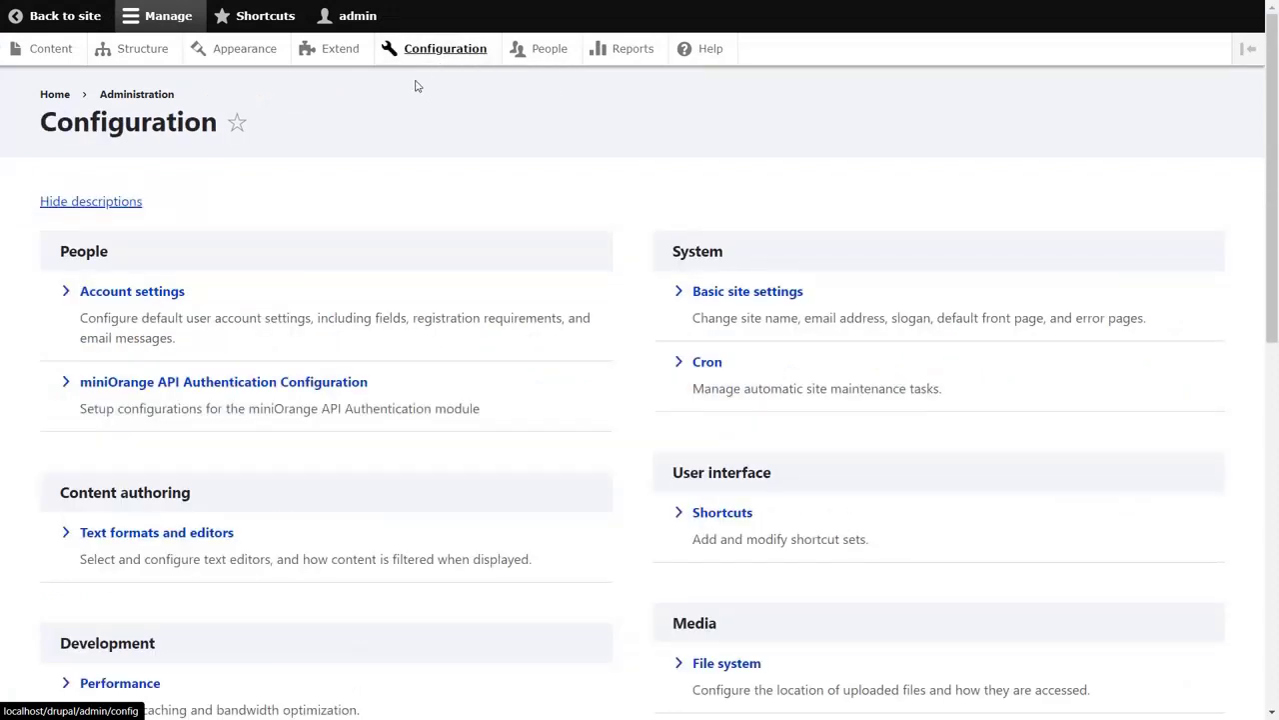
click(108, 298)
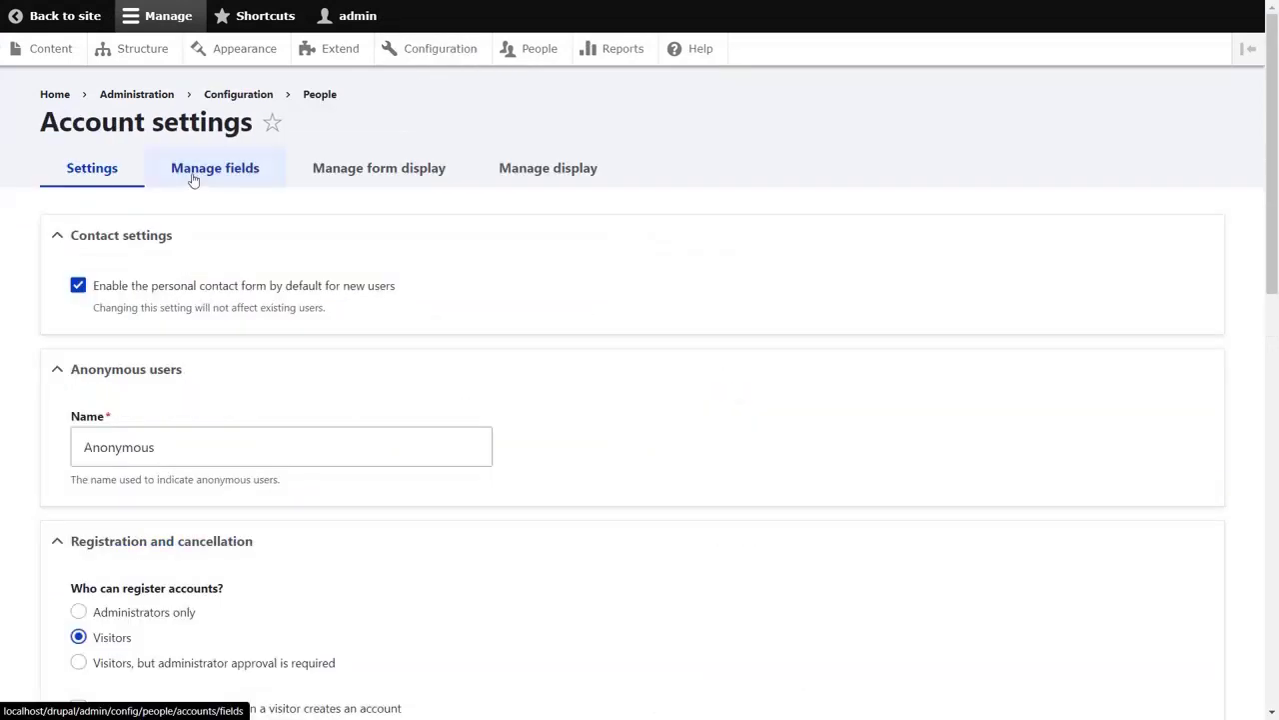
click(194, 180)
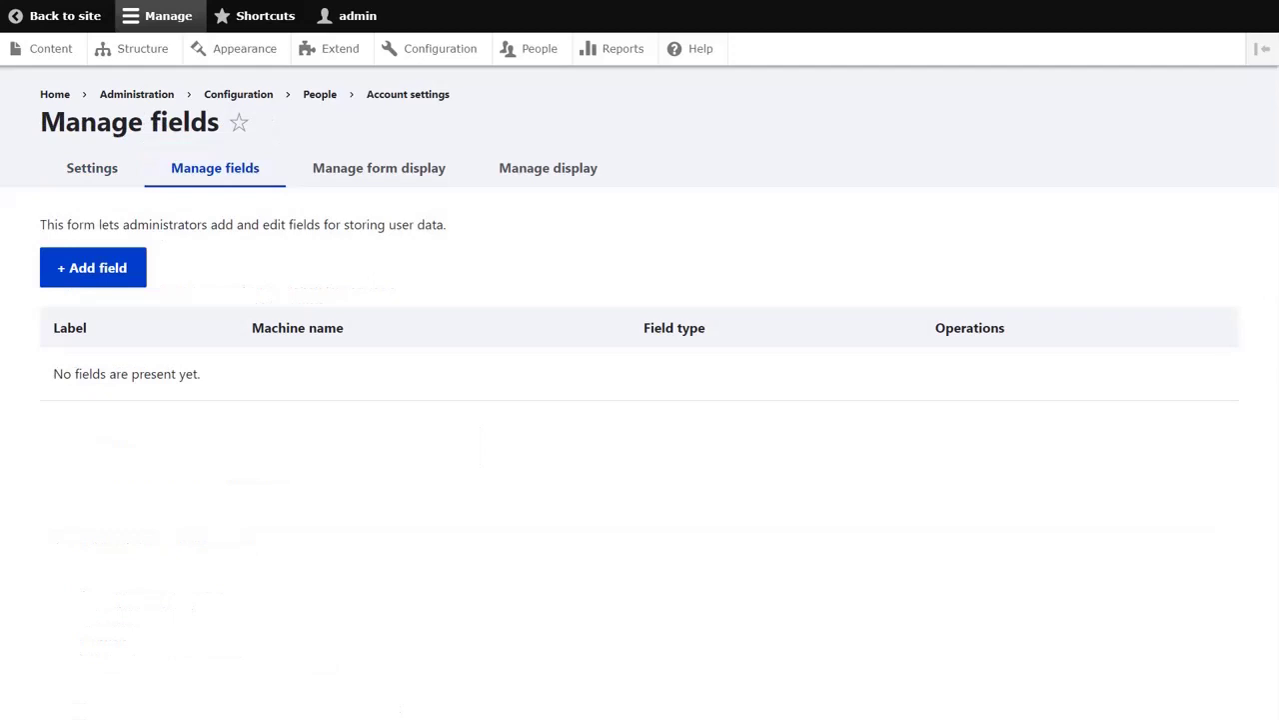
click(110, 270)
click(110, 256)
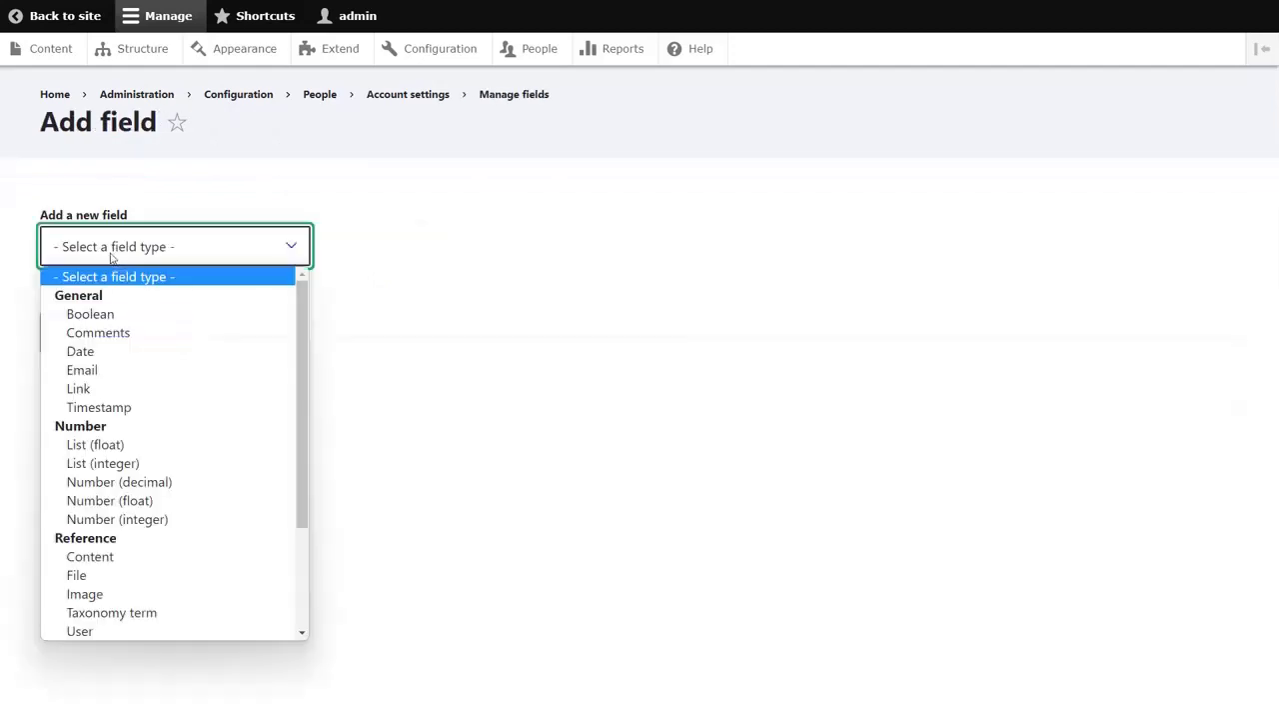
scroll(131, 472, down, 3)
click(104, 613)
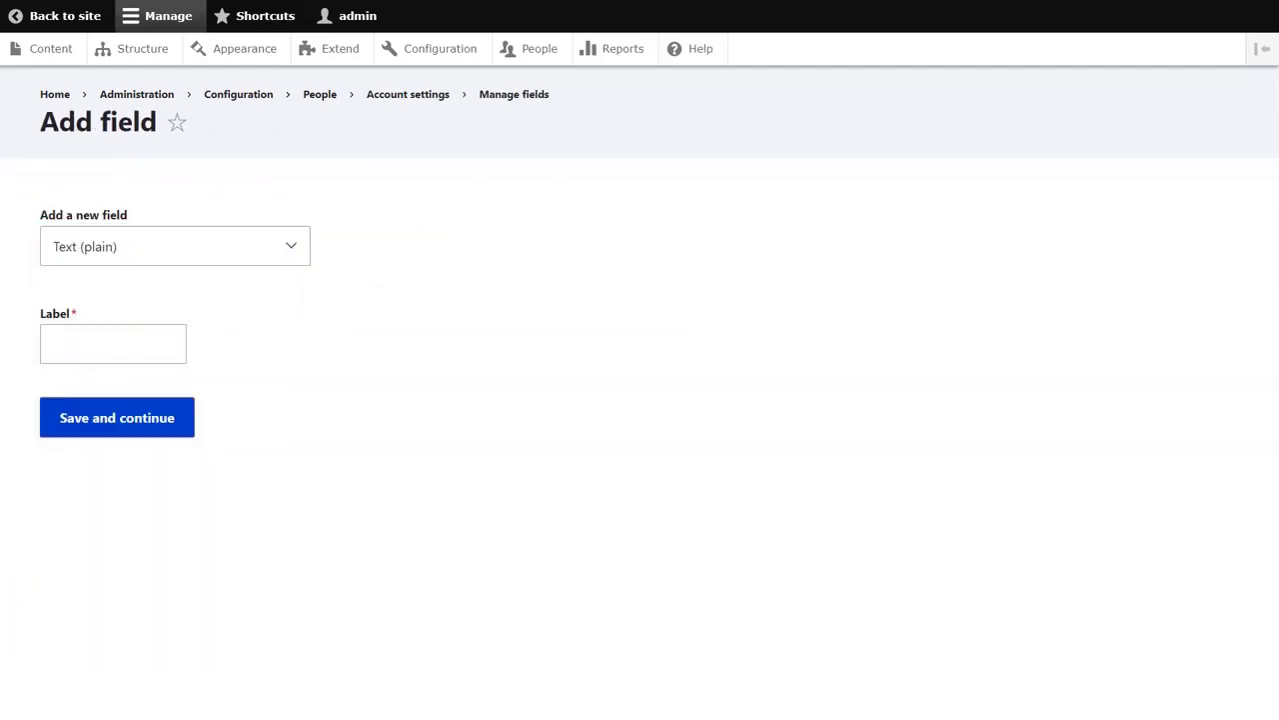
Label the field 'API Key' and save its storage and field settings
click(90, 345)
text(API Key)
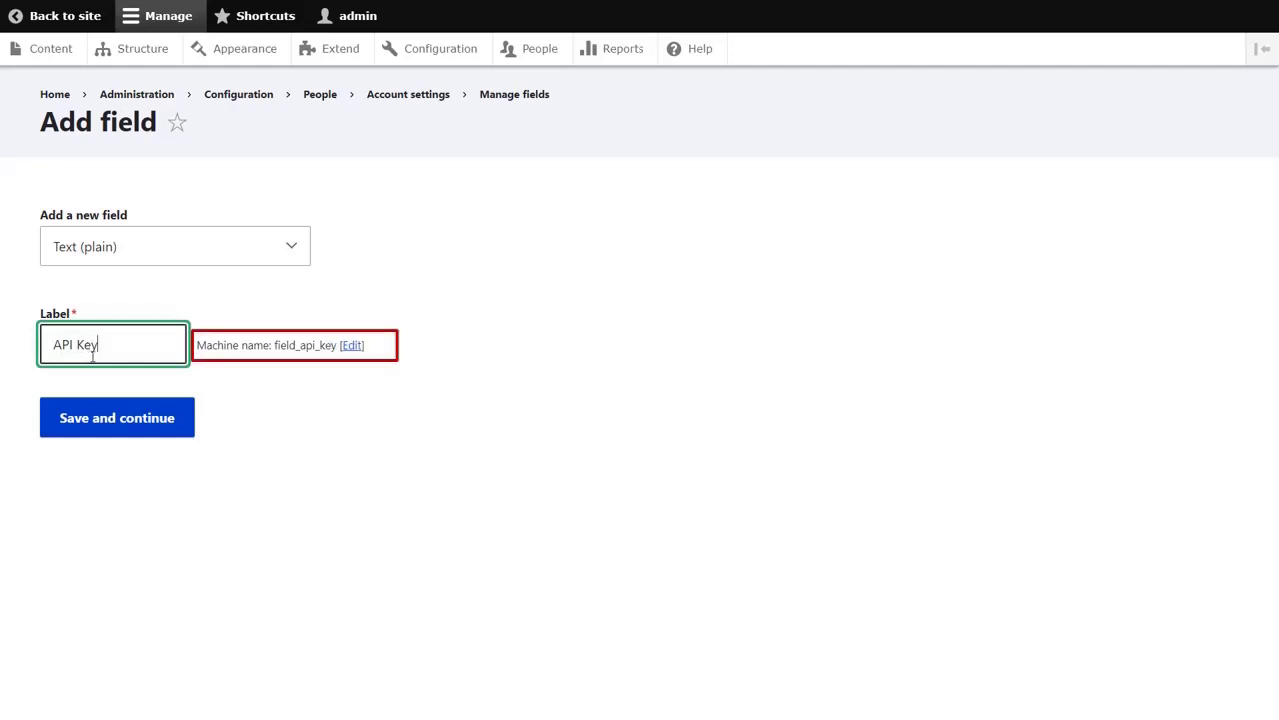
click(107, 427)
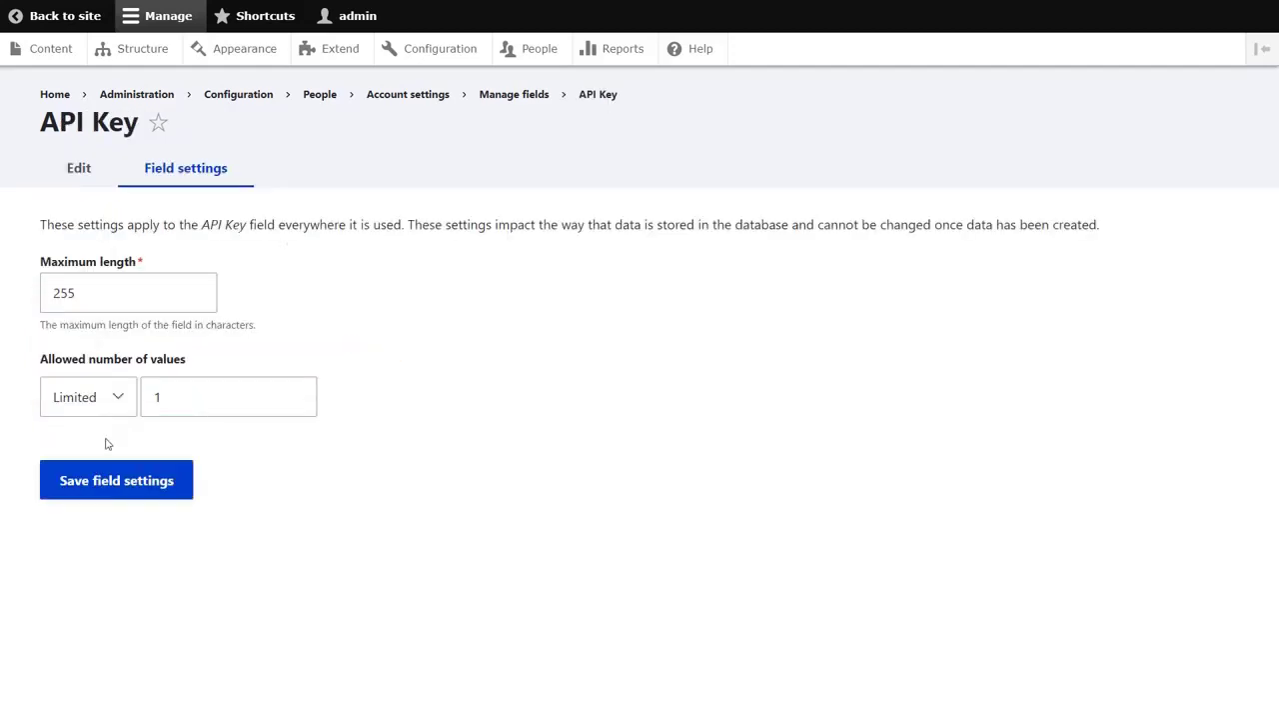
click(109, 477)
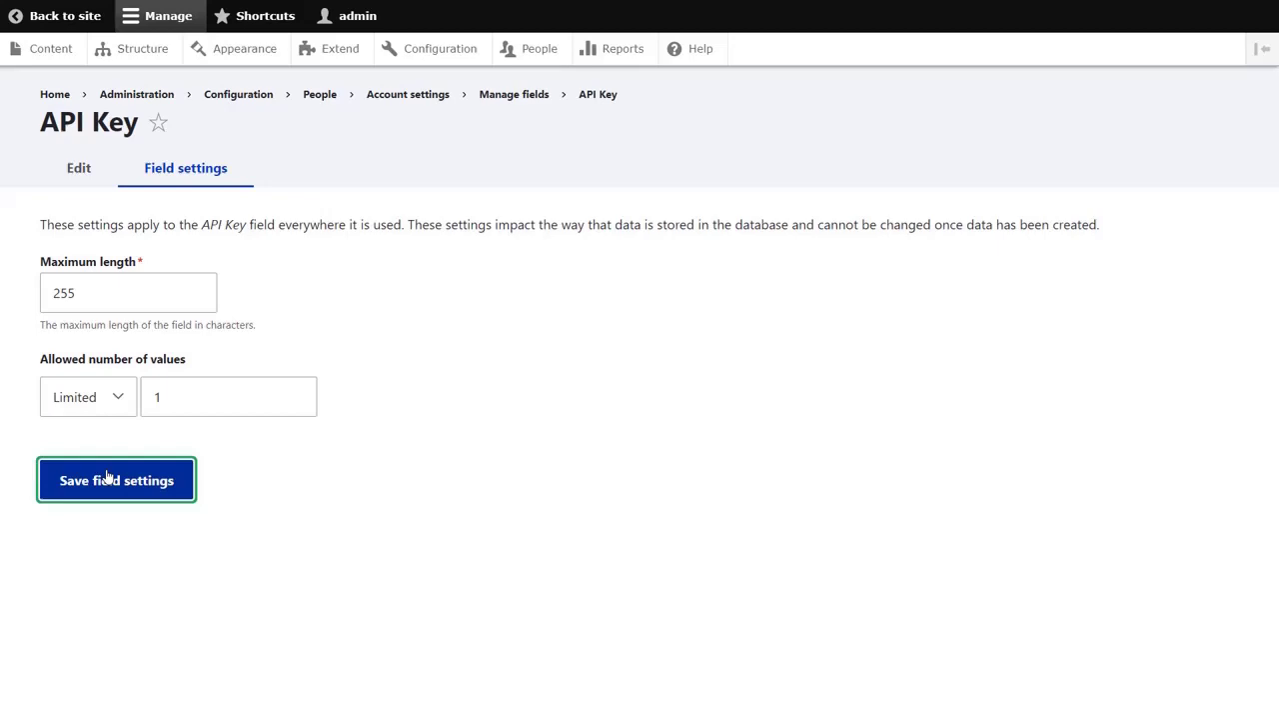
scroll(107, 477, down, 3)
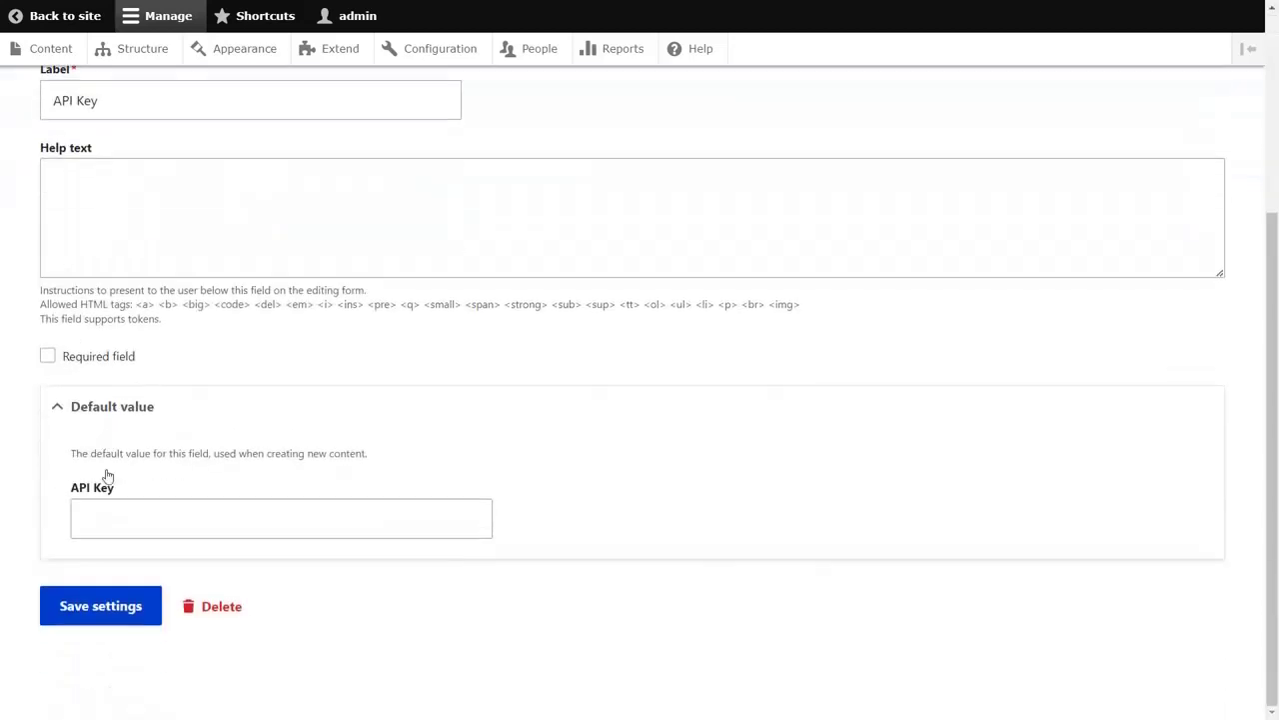
click(107, 607)
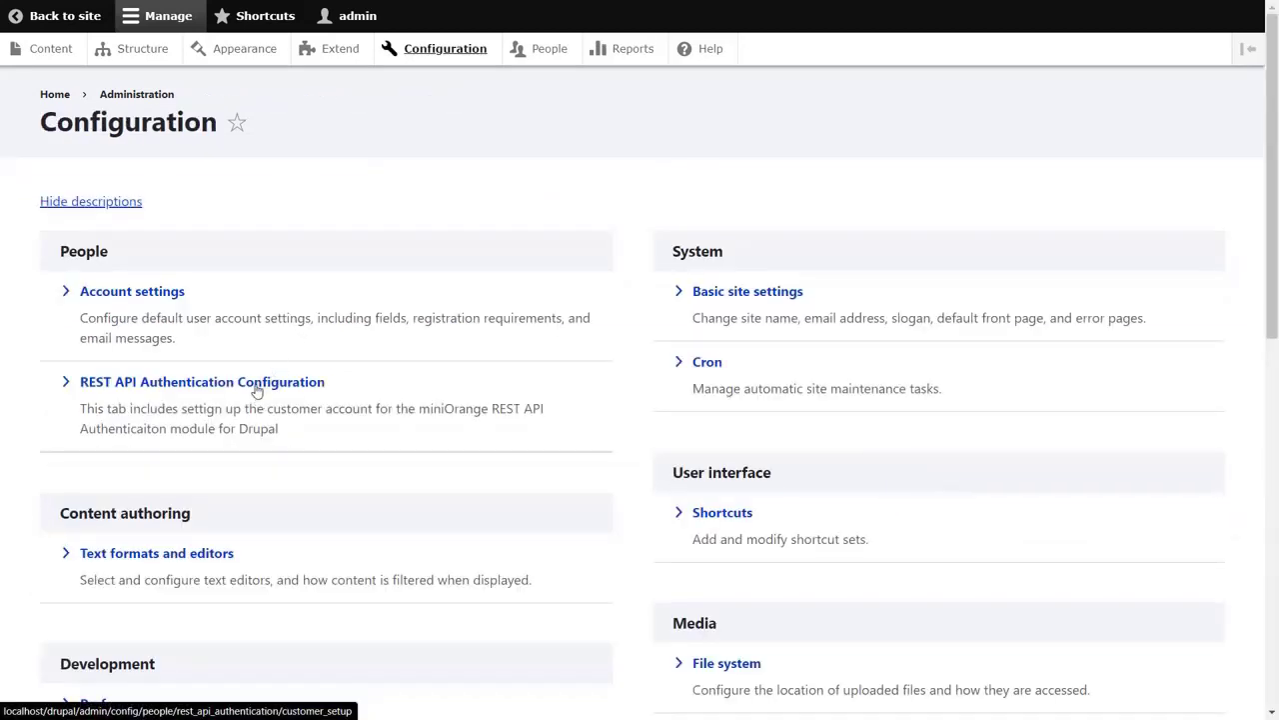
Select API Key as the miniOrange authentication method and save it
click(257, 390)
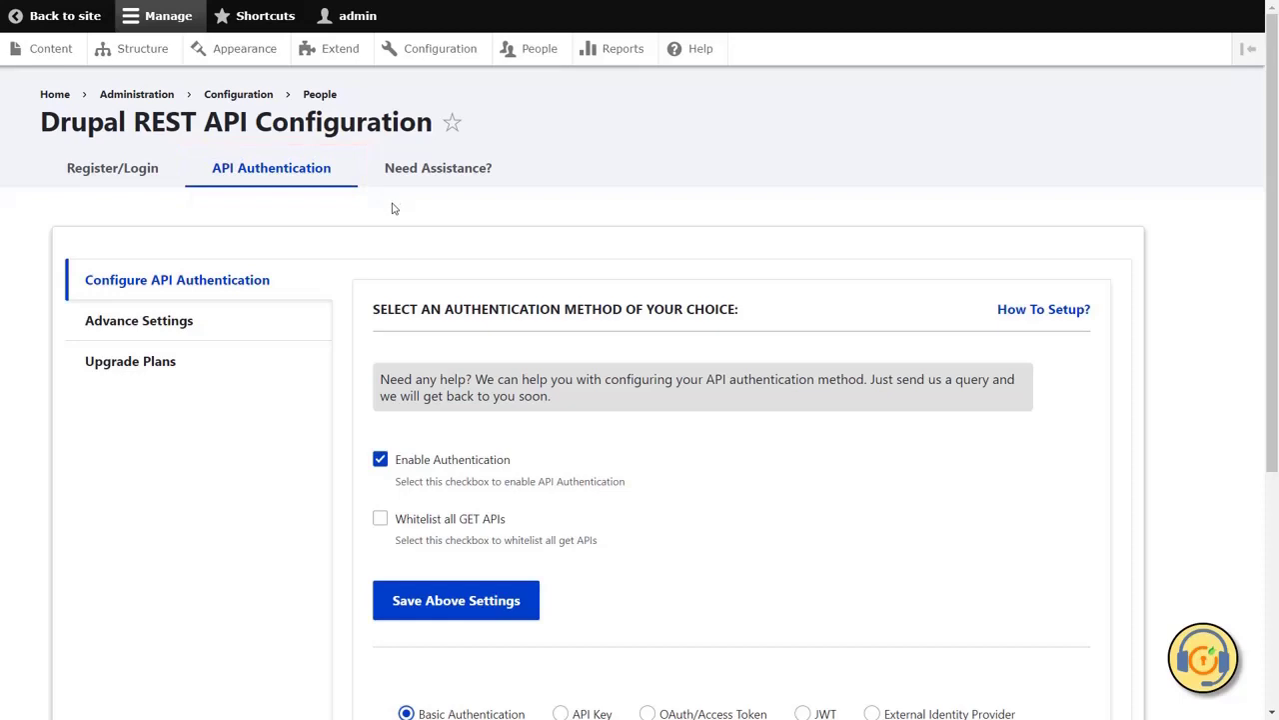
scroll(565, 352, down, 4)
click(562, 349)
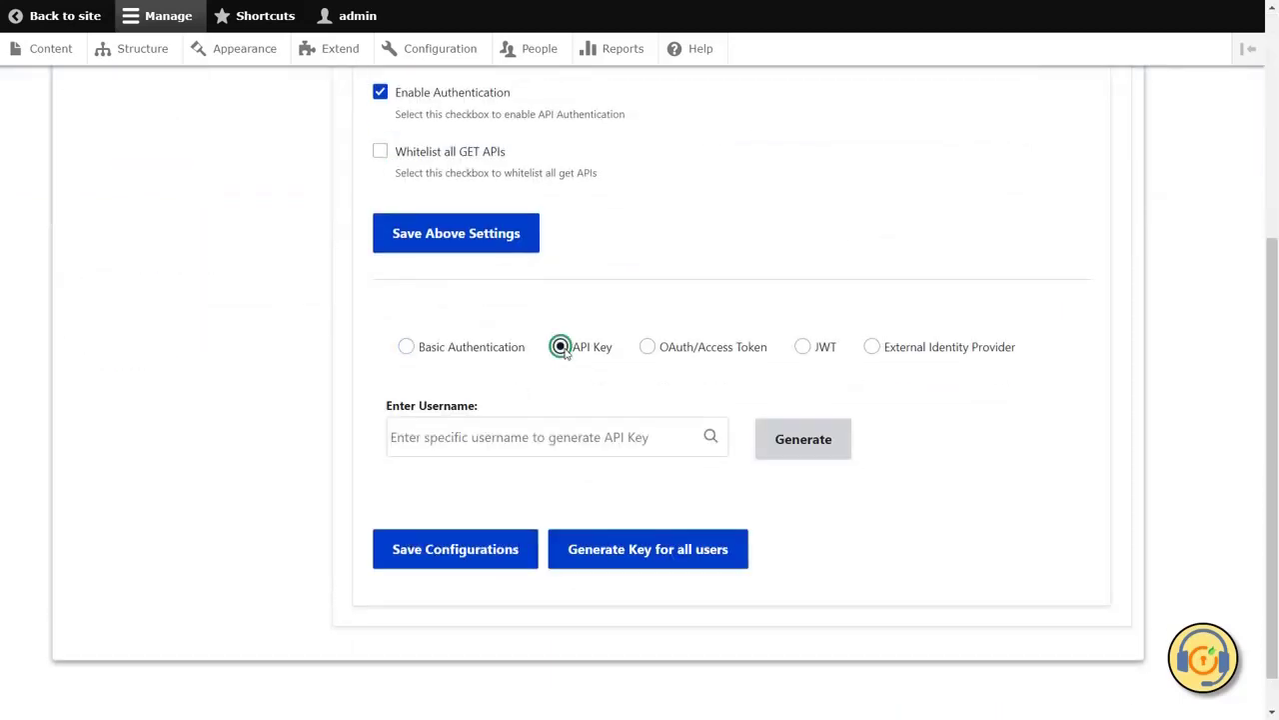
click(488, 549)
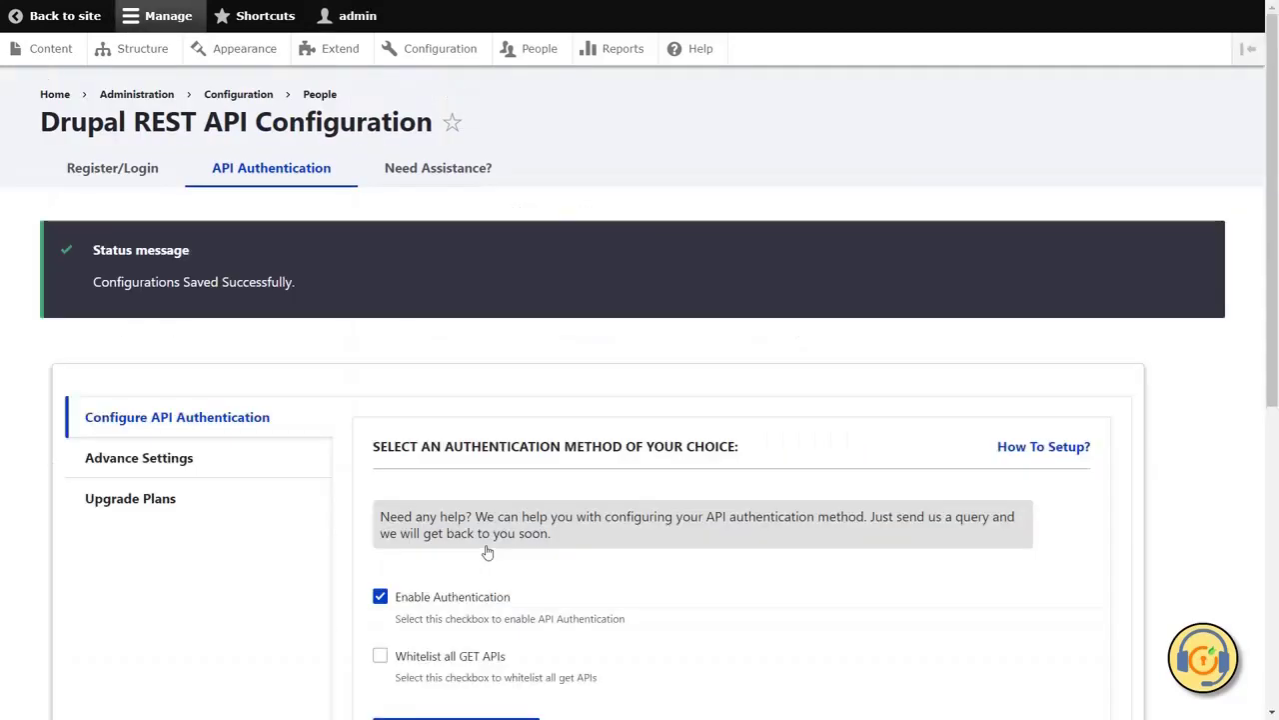
Generate an API key for the admin user, then generate keys for all users
scroll(486, 551, down, 5)
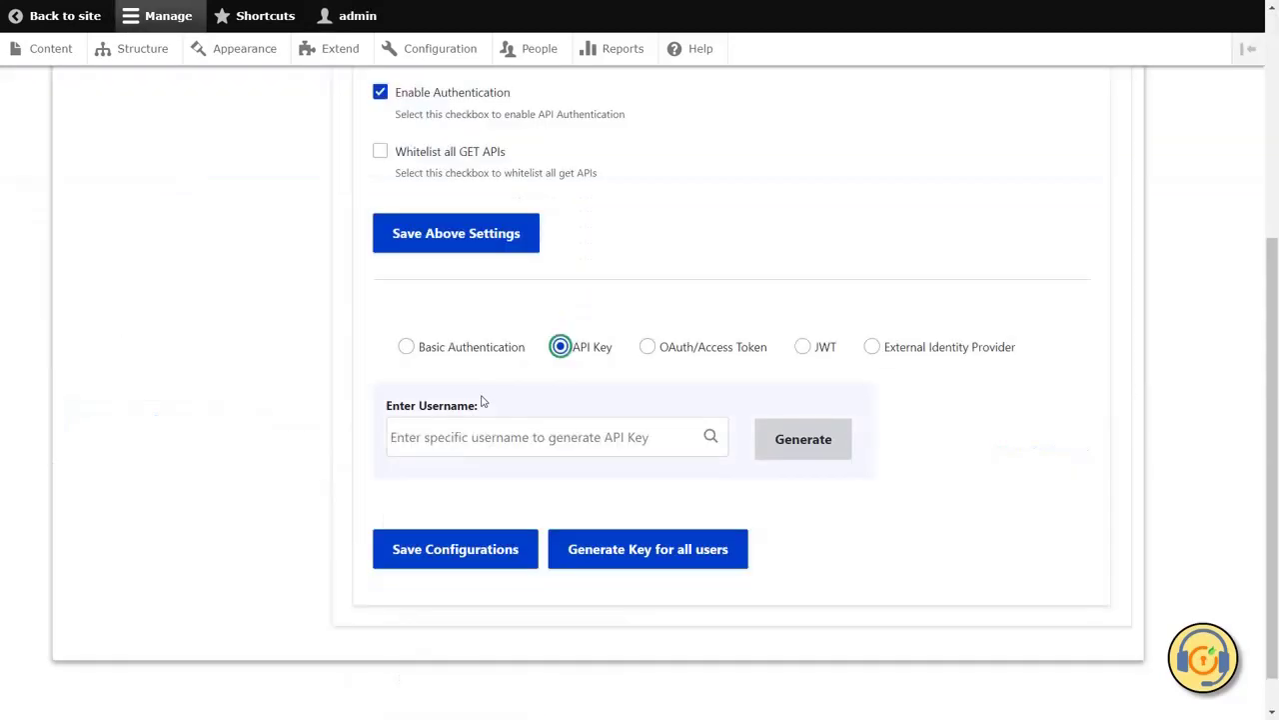
click(429, 437)
text(admin)
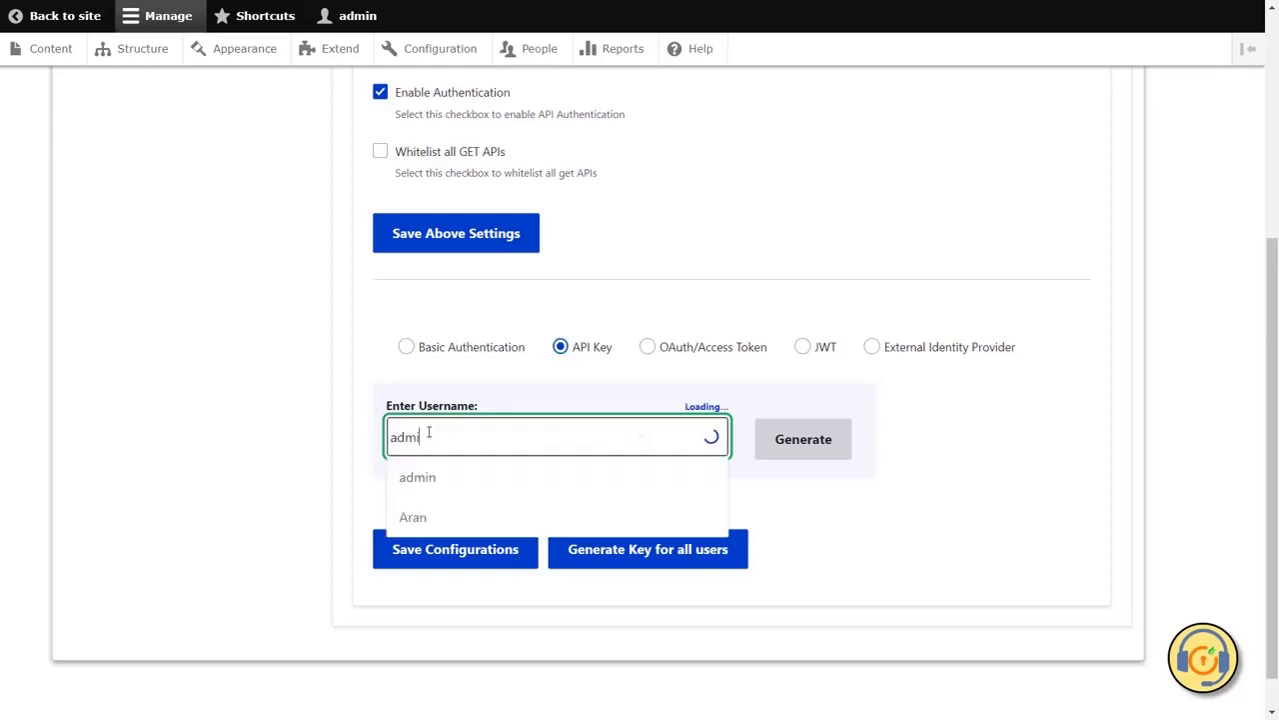
click(429, 480)
click(806, 452)
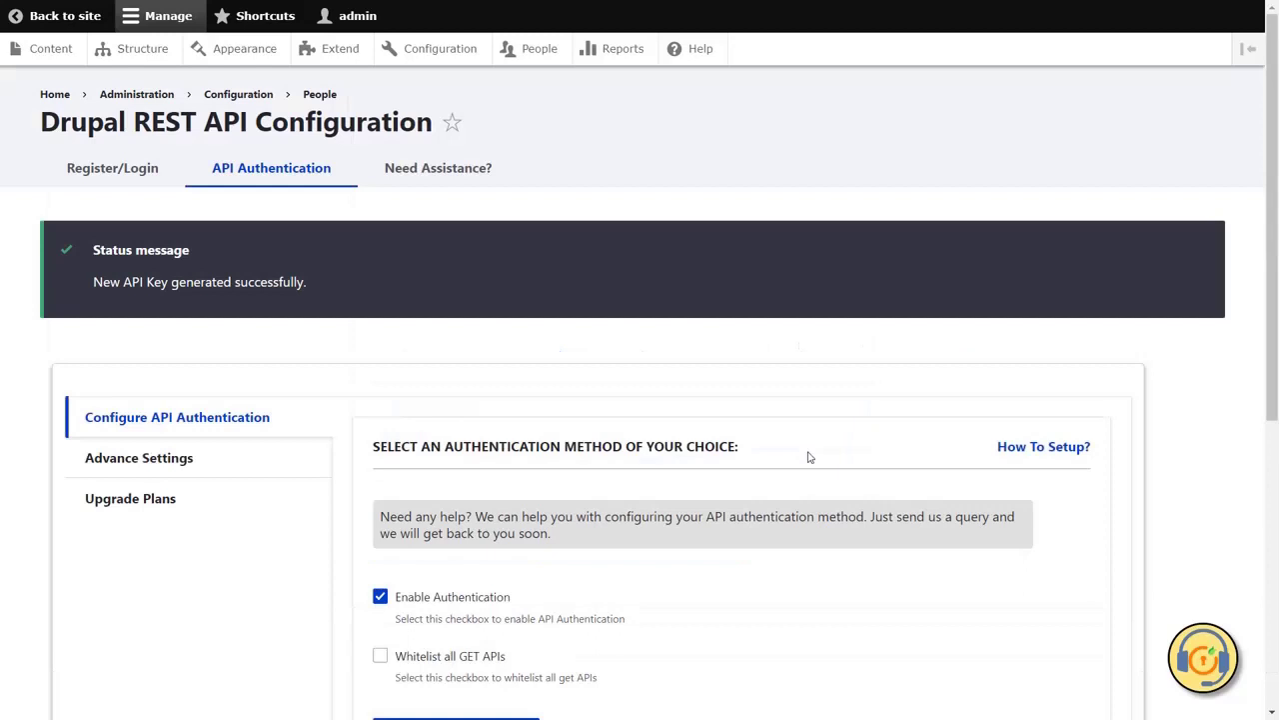
scroll(589, 465, down, 5)
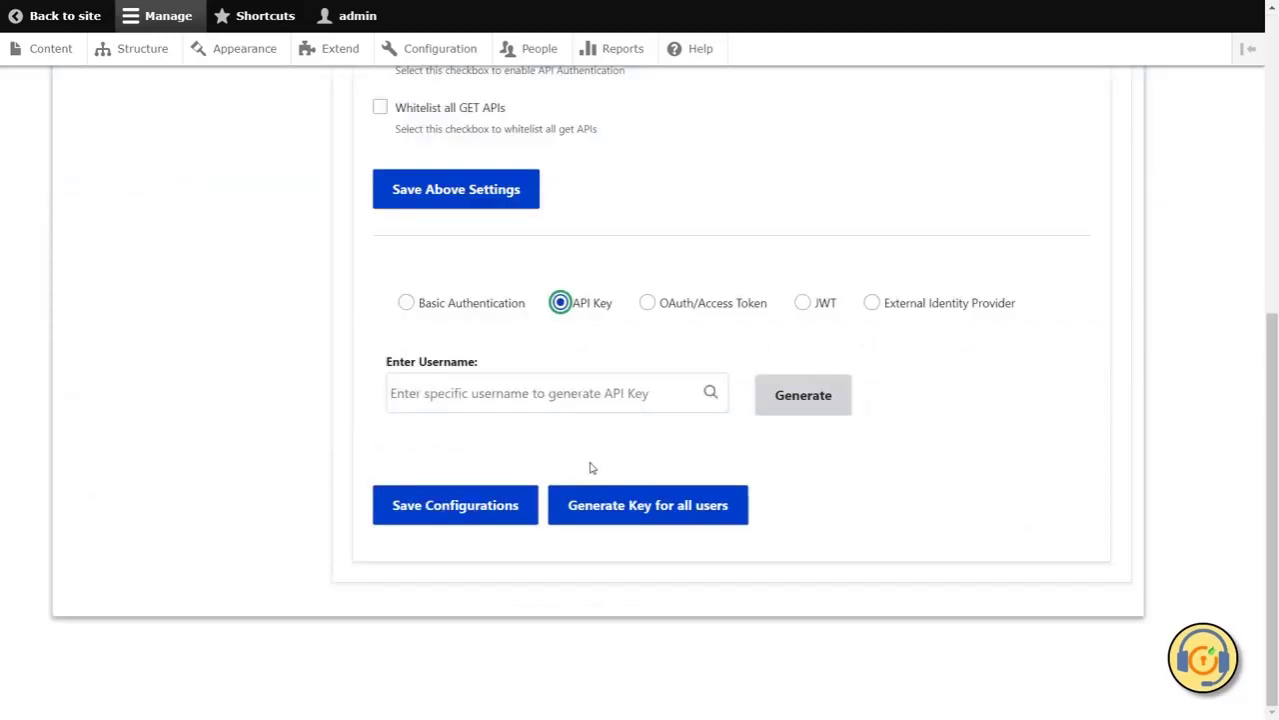
click(595, 518)
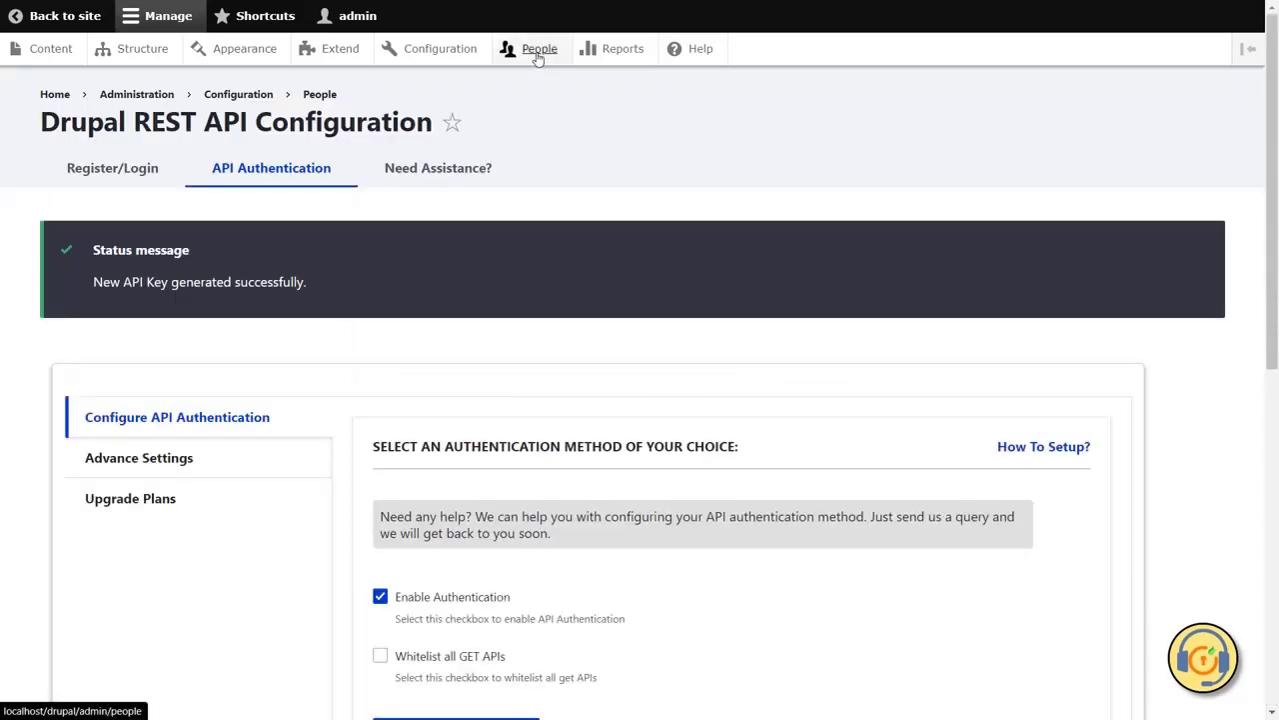
Select and copy the API Key value from the admin account's edit page
click(538, 50)
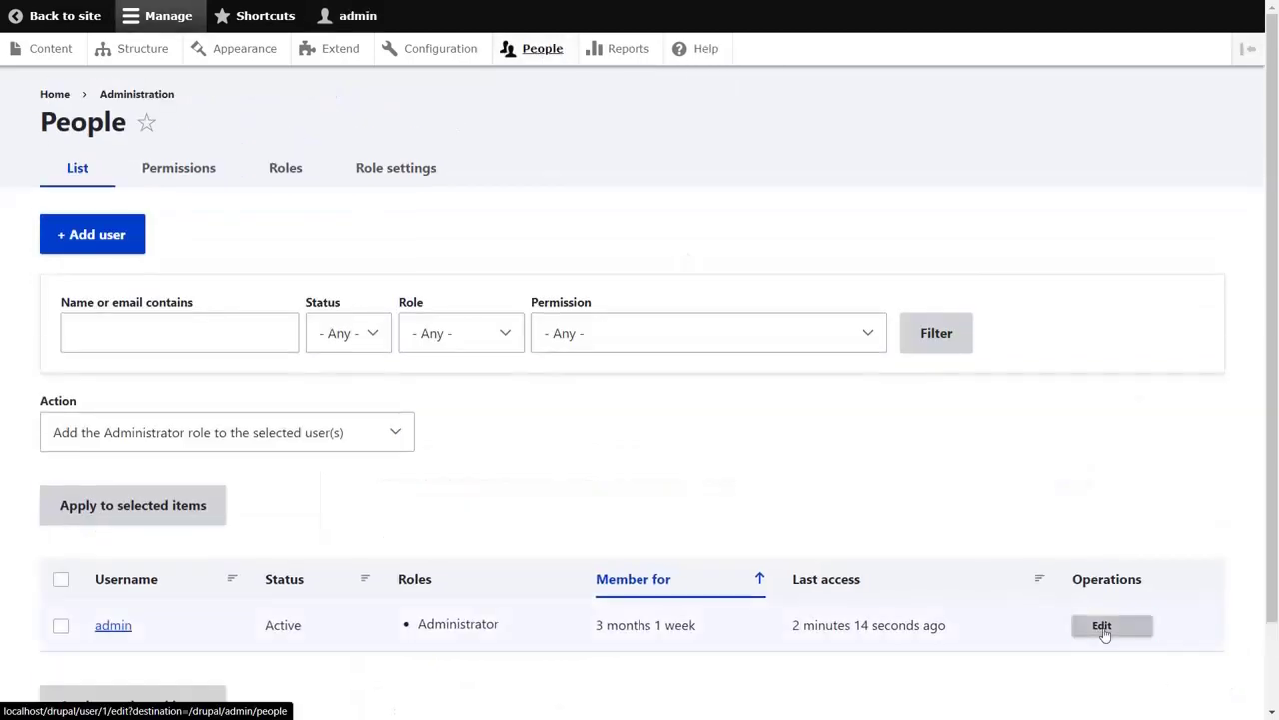
click(1104, 632)
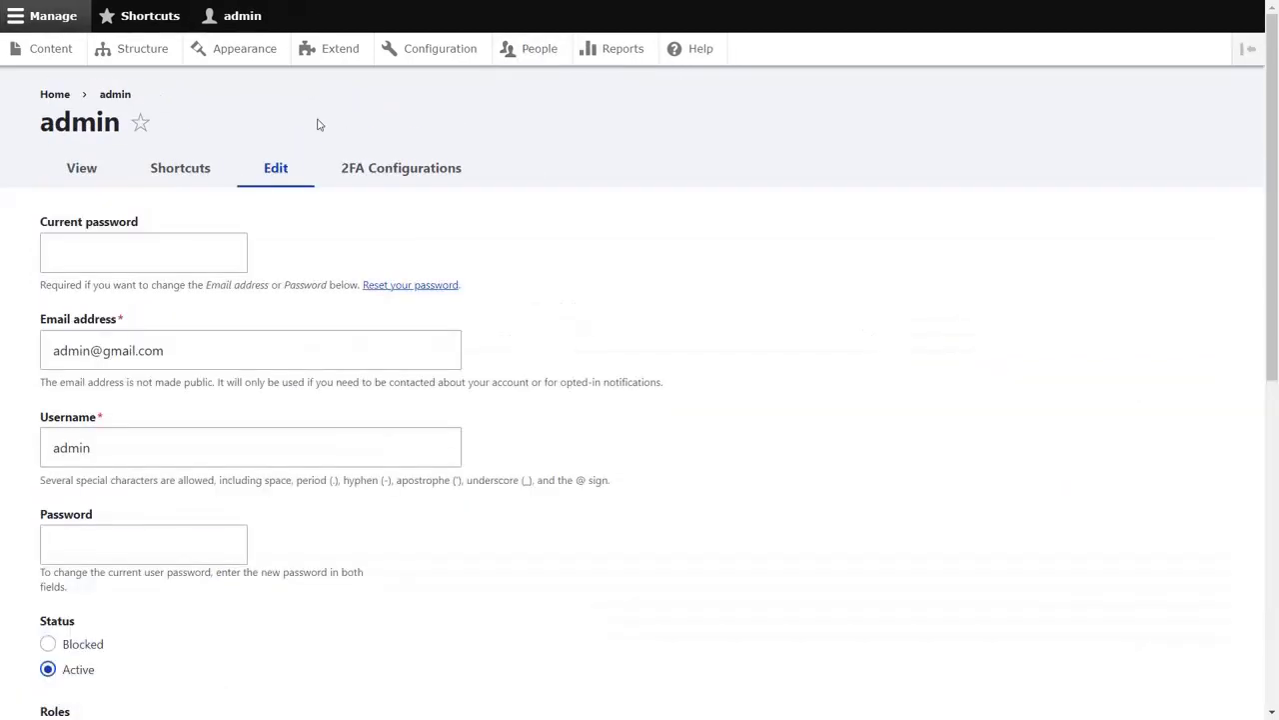
scroll(318, 124, down, 6)
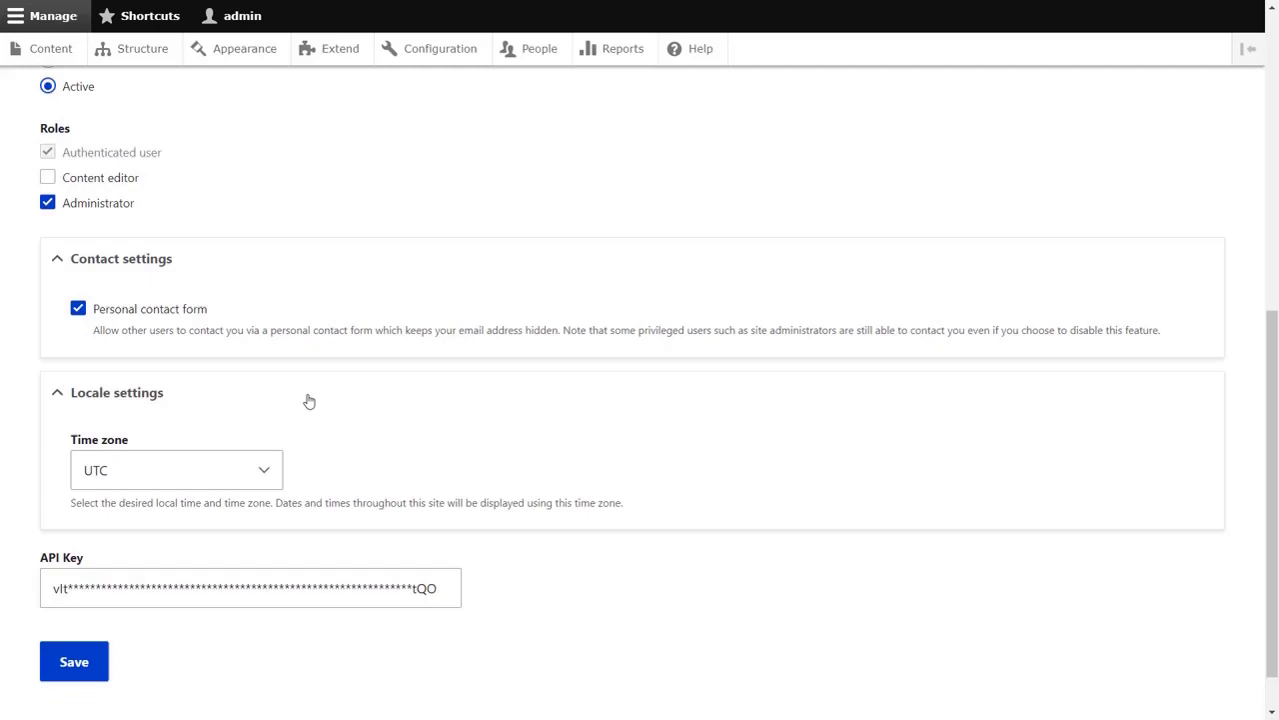
drag(439, 591, 45, 581)
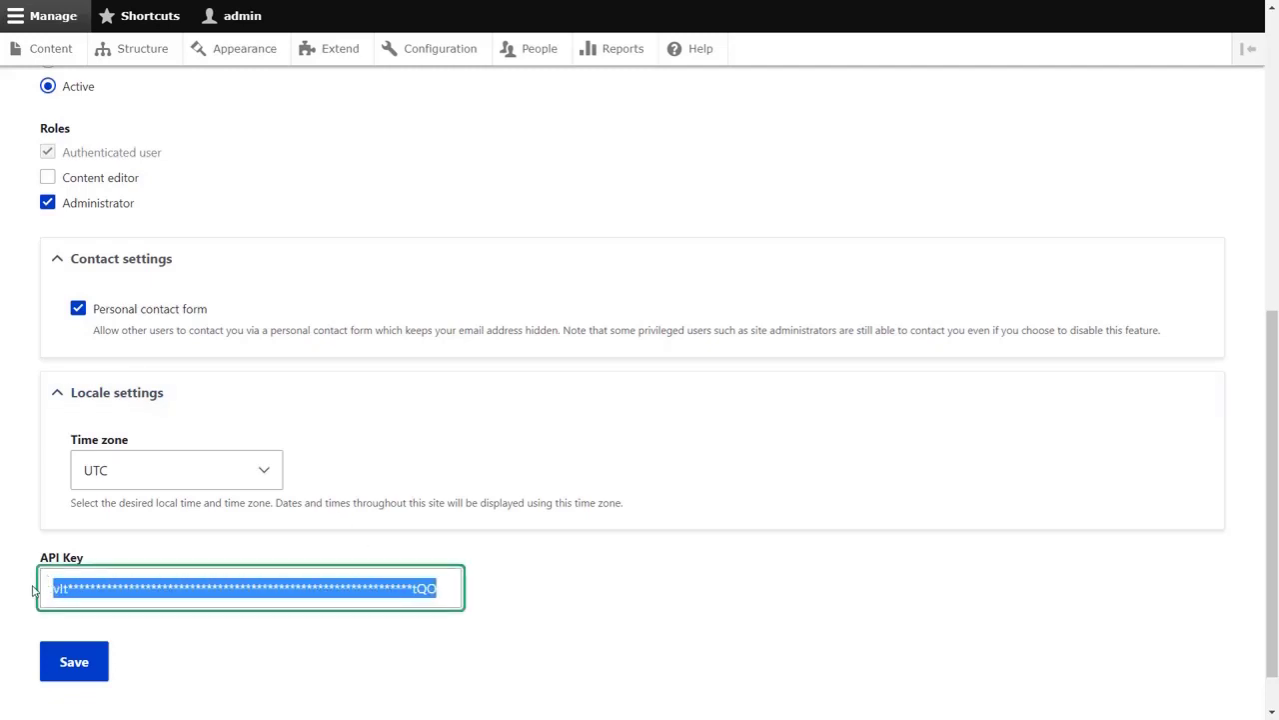
click(33, 590)
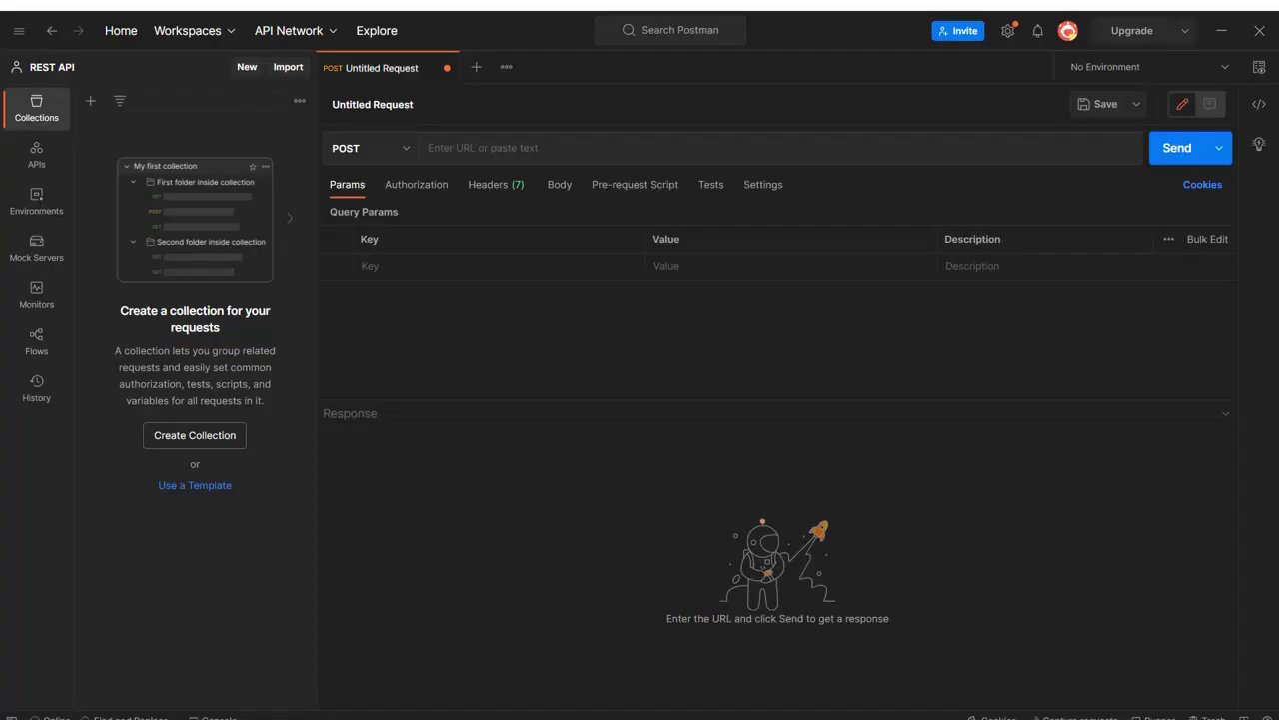
POST the raw JSON user details to /drupal/entity/user?_format=json, getting MISSING_AUTHORIZATION_HEADER
click(460, 147)
text(http://localhost/drupal/entity/user?_format=json)
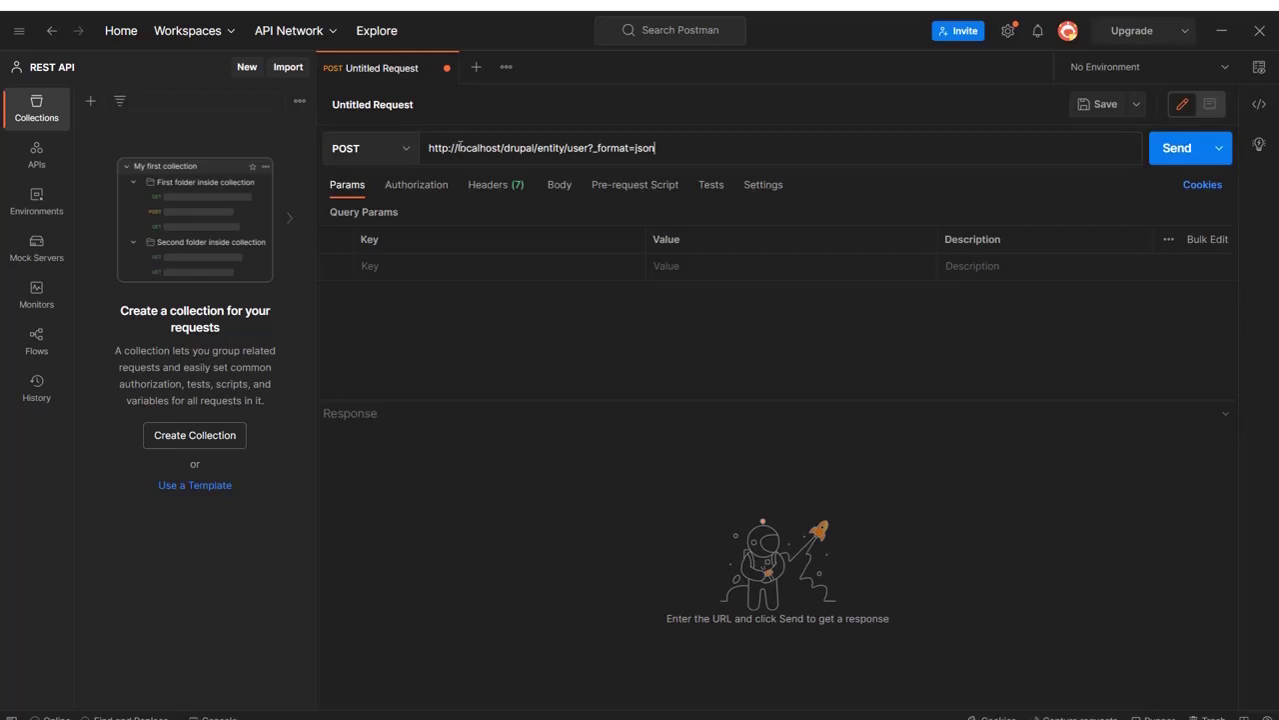
click(568, 186)
click(517, 261)
key(ctrl+v)
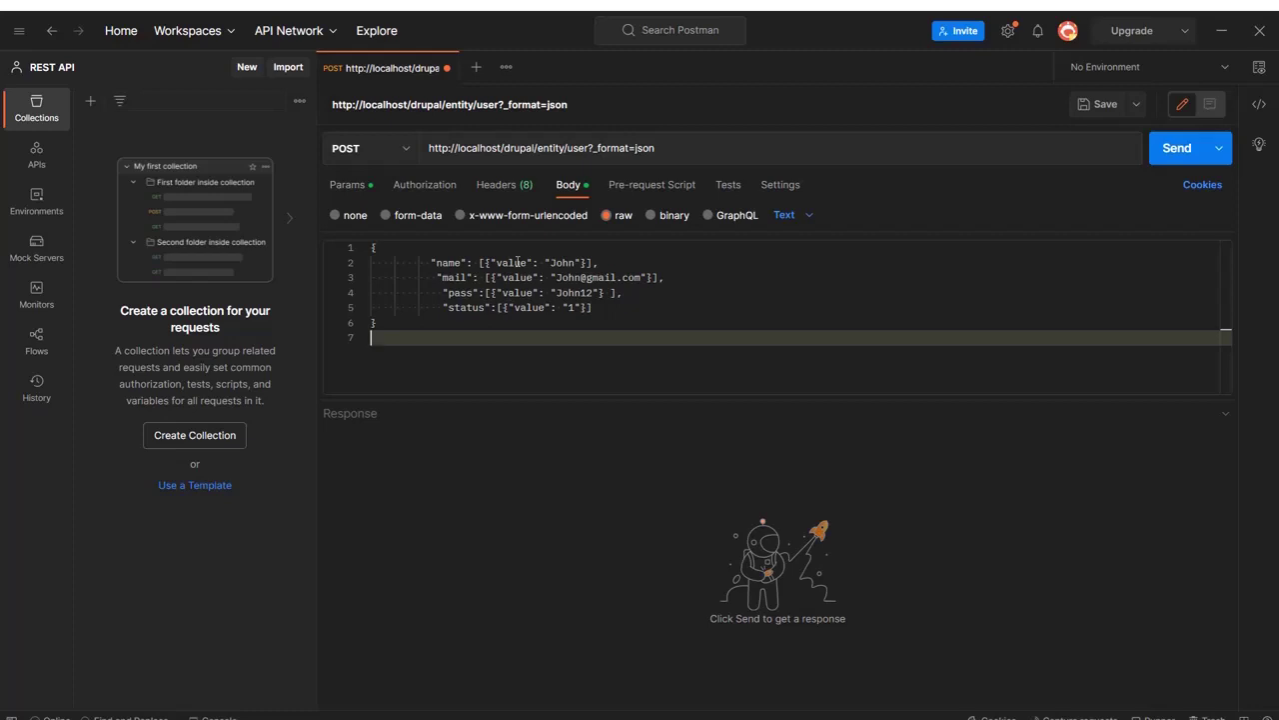
click(1184, 153)
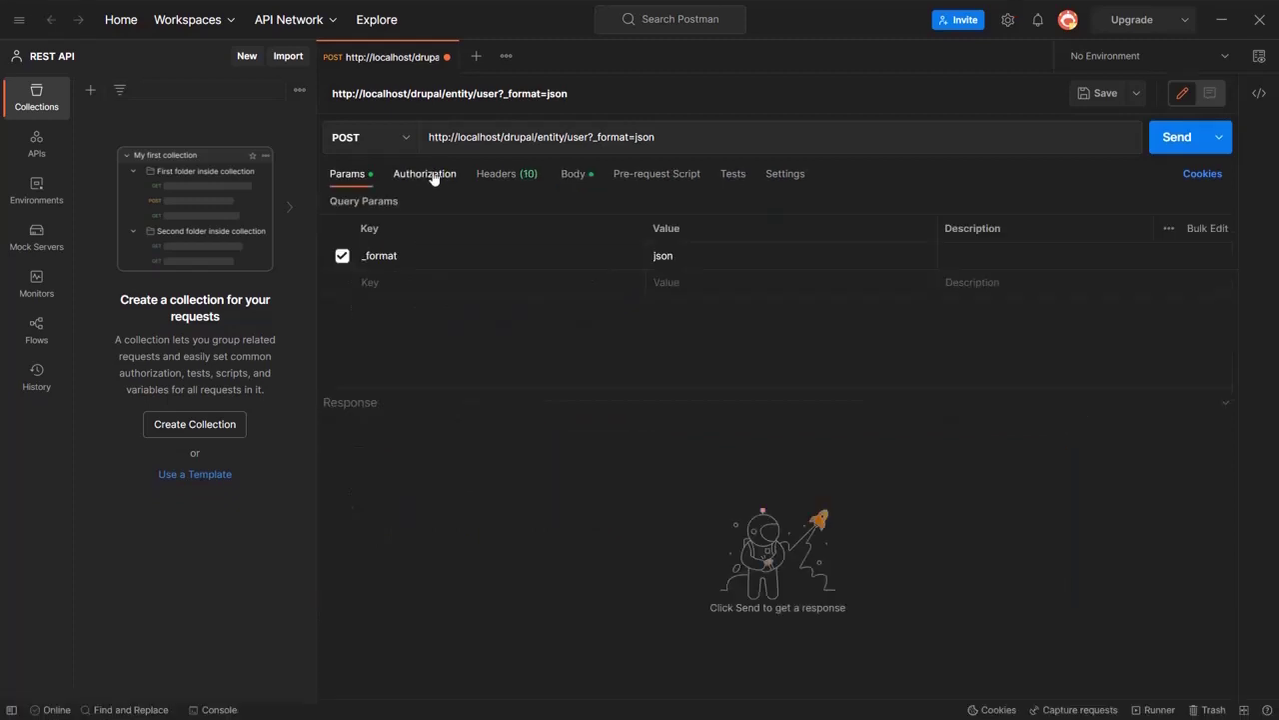
Resend with Basic Auth, username admin and the API key as password, getting 201 Created
click(434, 175)
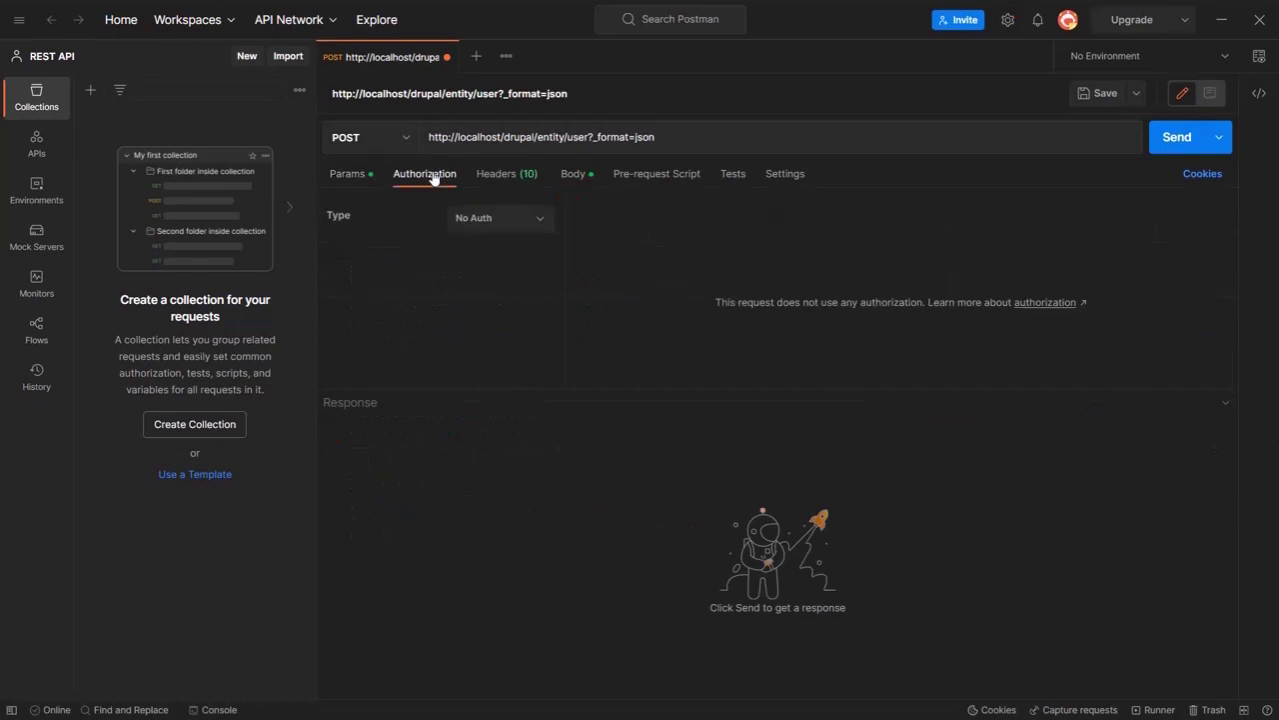
click(500, 217)
click(469, 389)
click(834, 287)
text(adm)
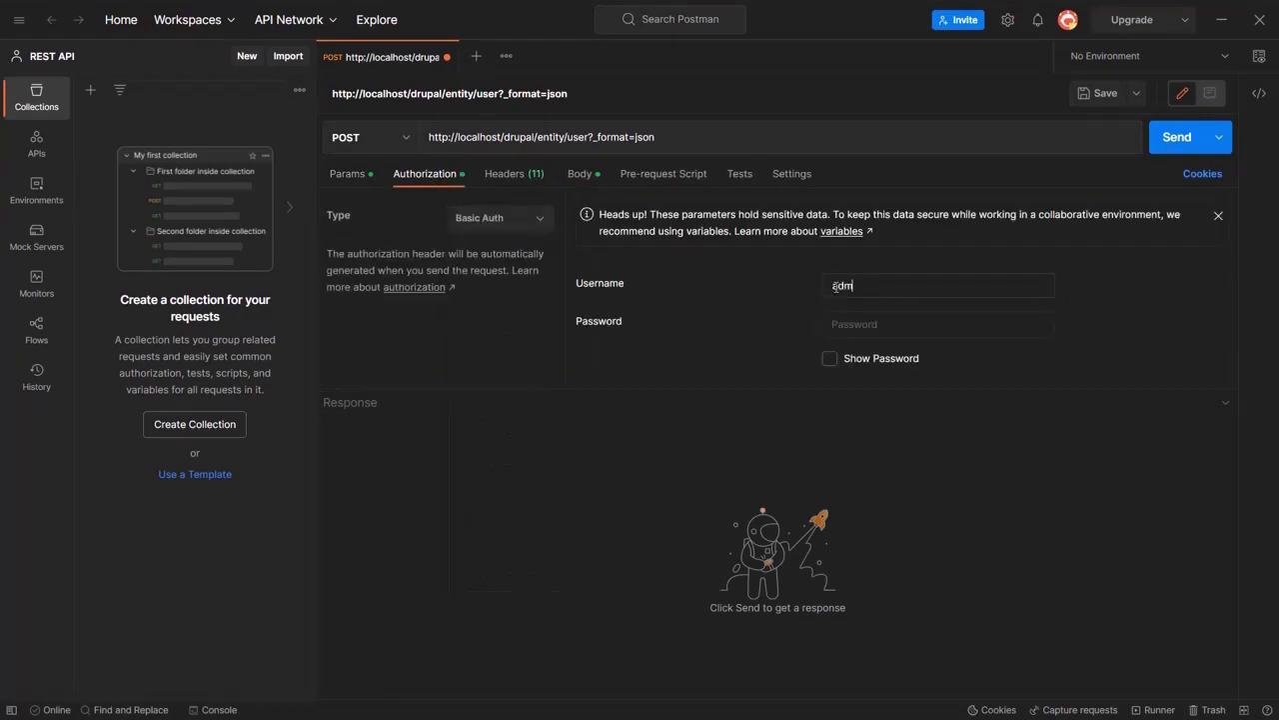
text(in)
click(856, 321)
key(ctrl+v)
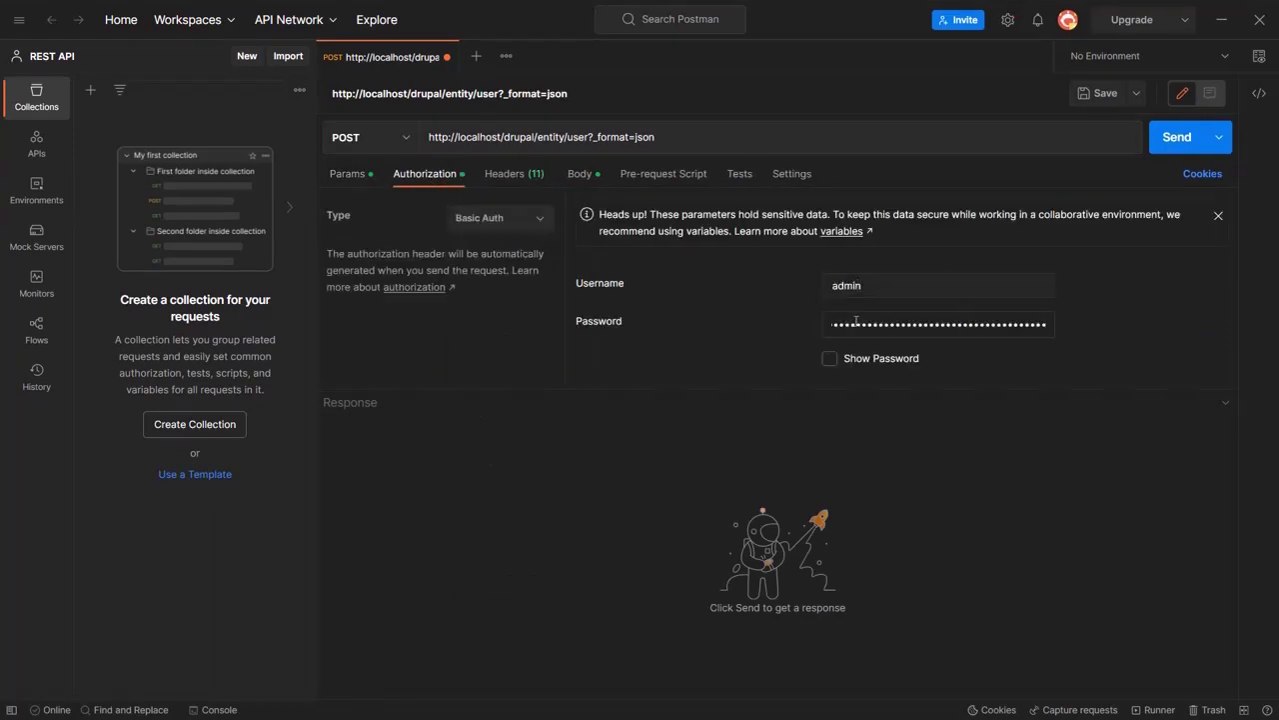
click(1166, 144)
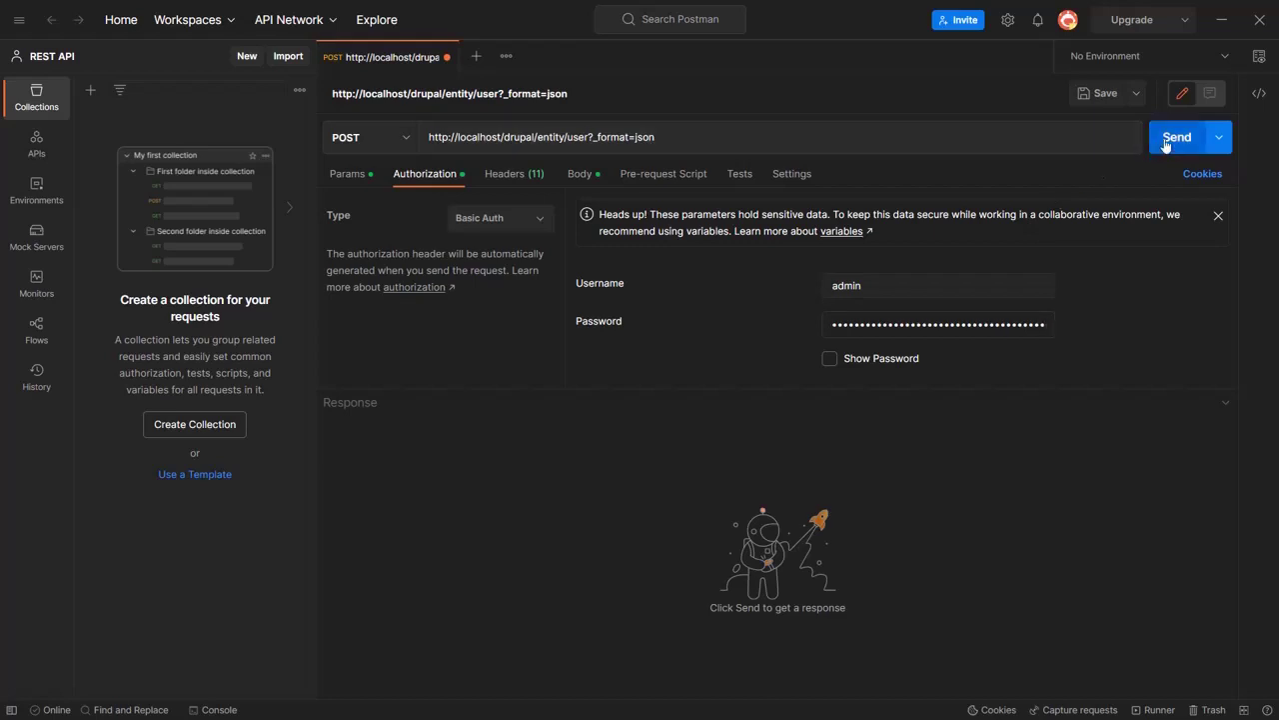
click(1165, 144)
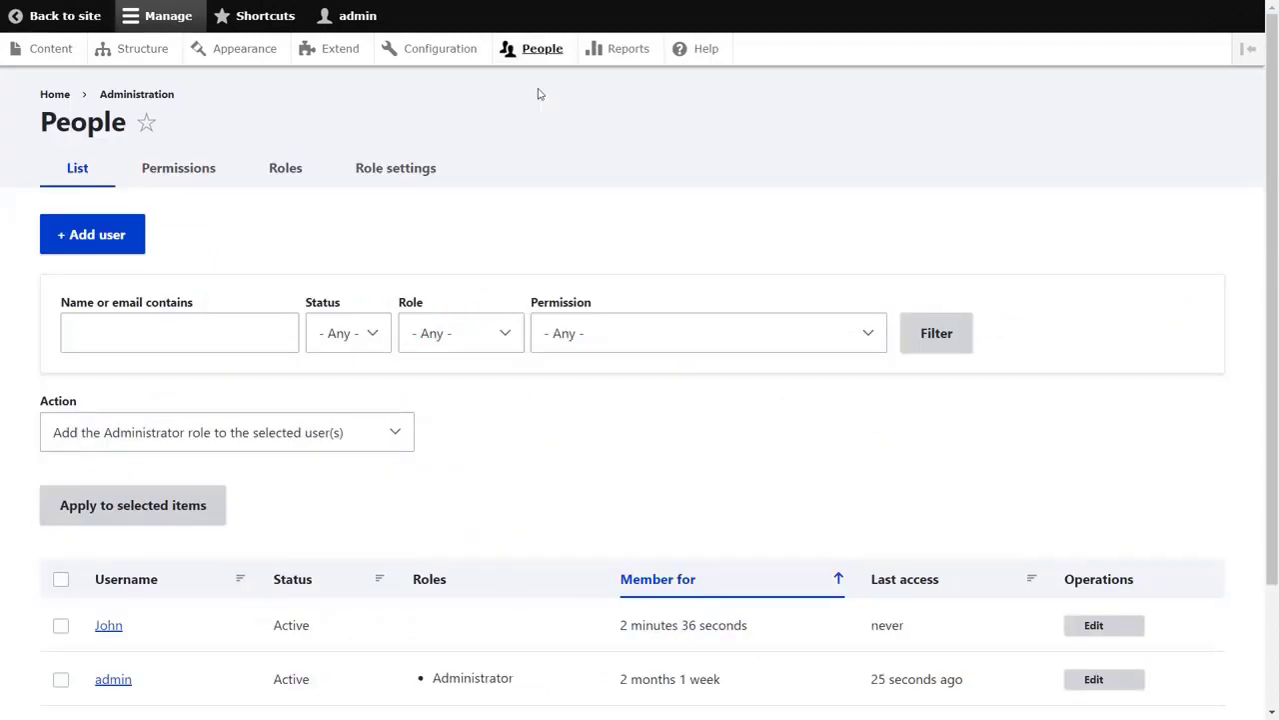
Scroll the People list to find the new user, Active with no roles, beside admin
scroll(536, 237, down, 3)
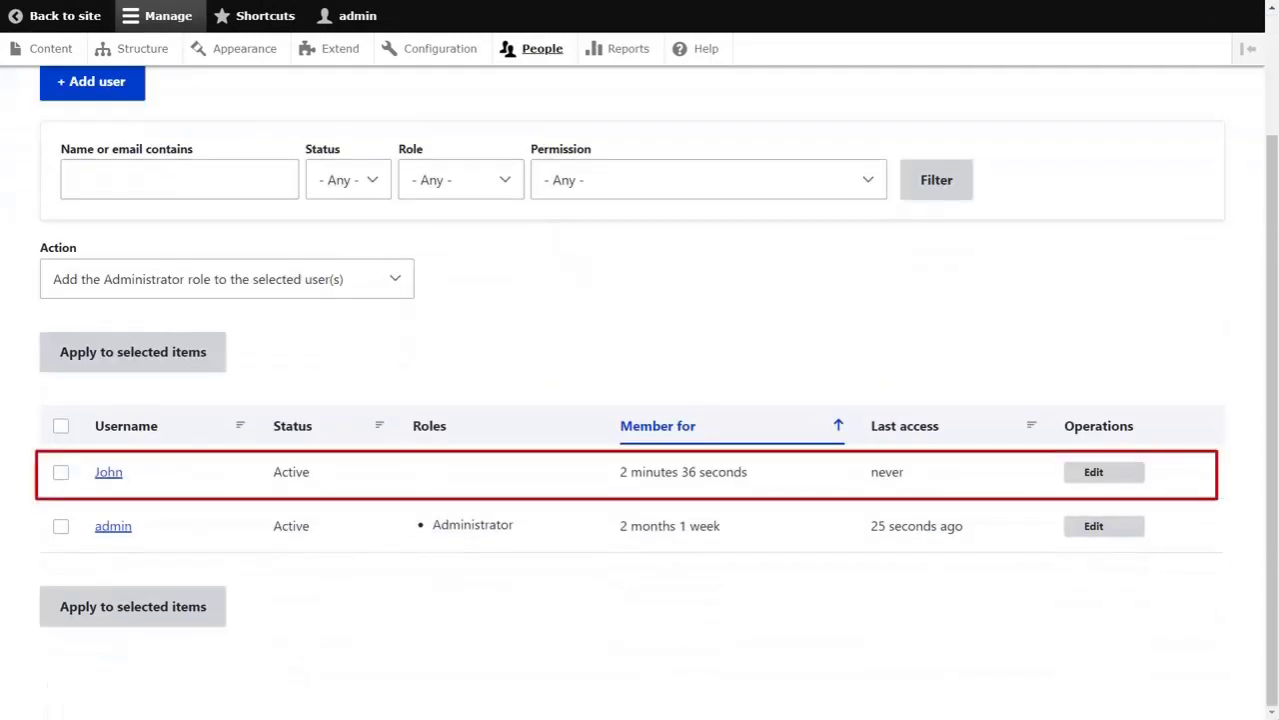